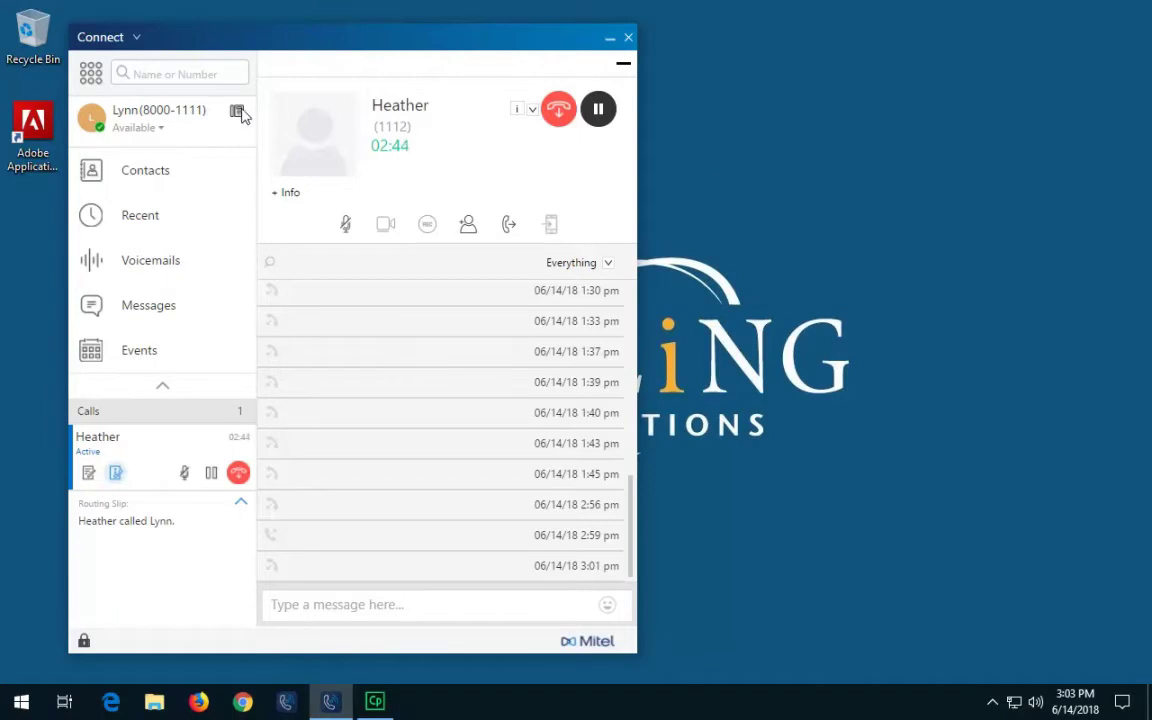
Search the directory for the colleague by name and drop the active call onto their result.
click(175, 72)
text(carlos)
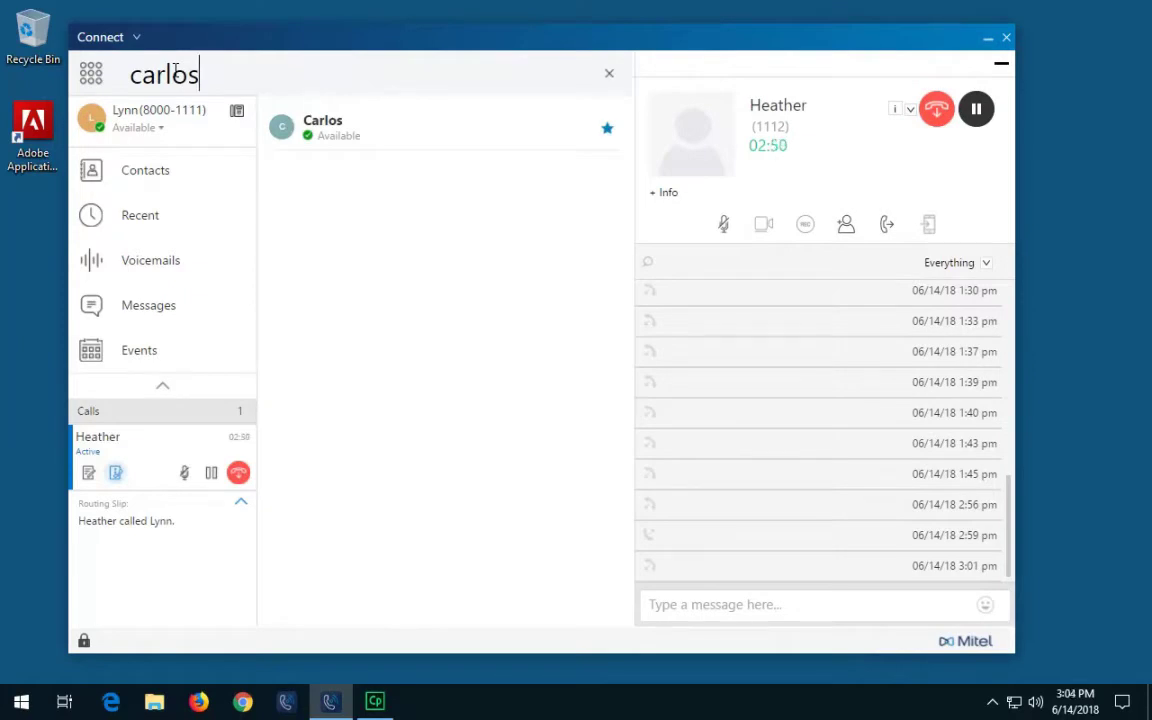
drag(162, 458, 386, 128)
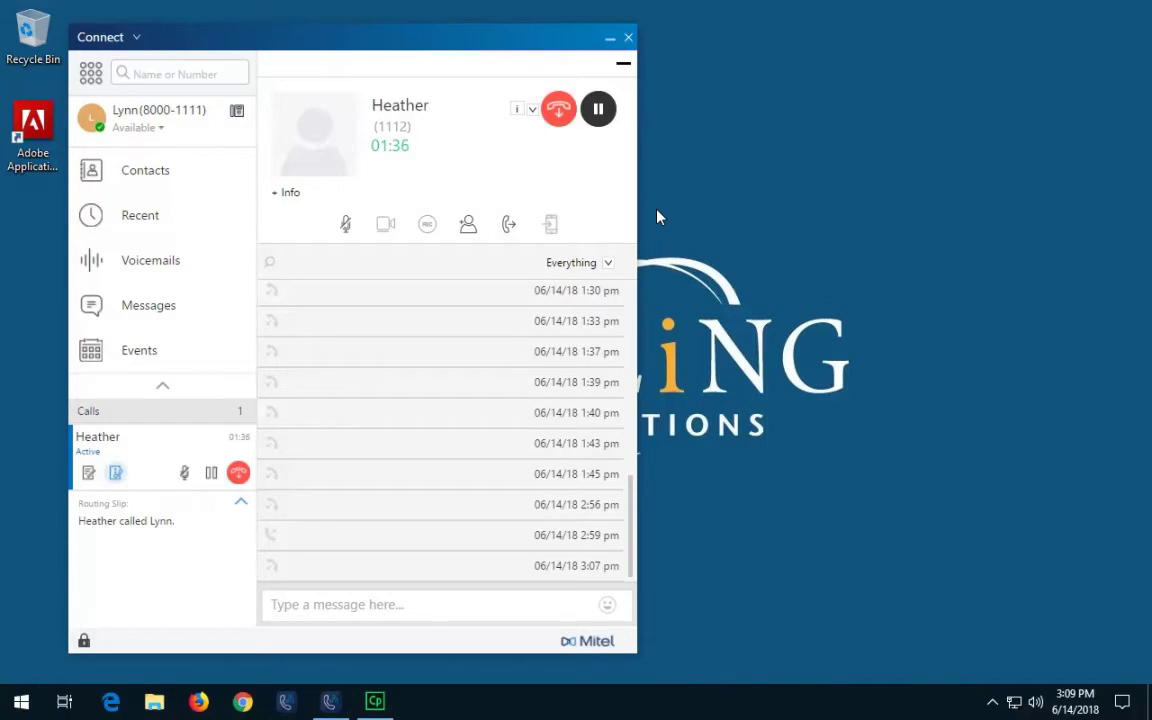
Blind-transfer the active call by dropping it on the colleague's row in Favorites.
click(152, 172)
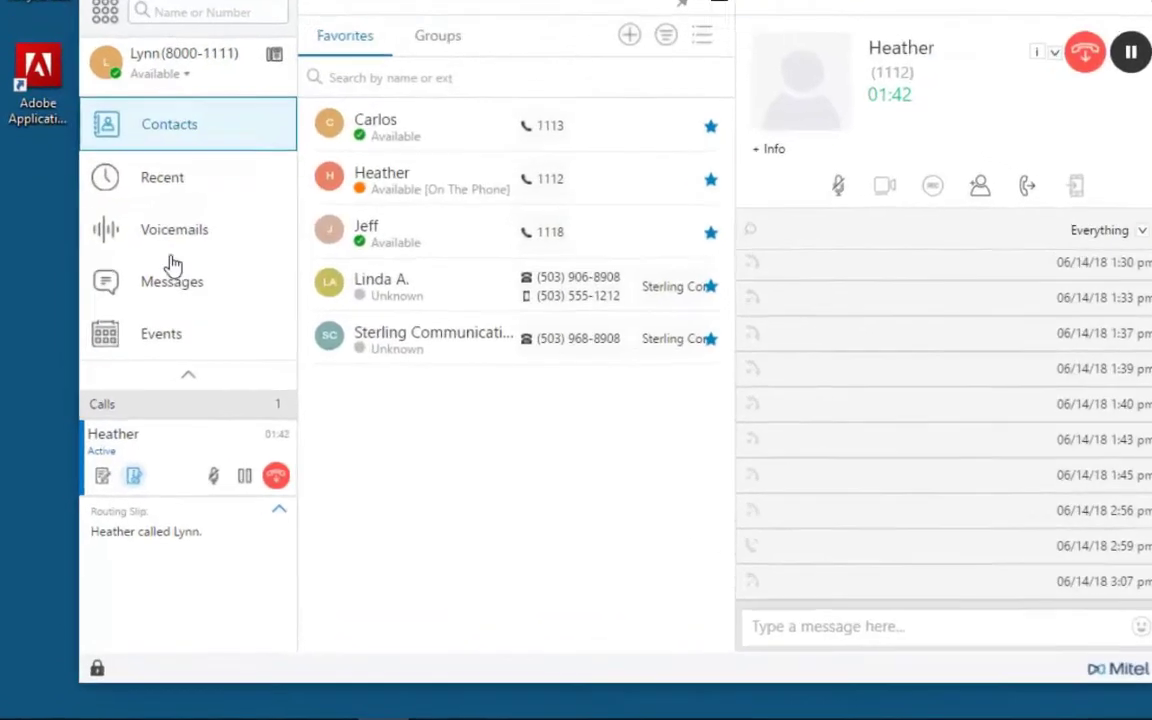
drag(210, 453, 485, 126)
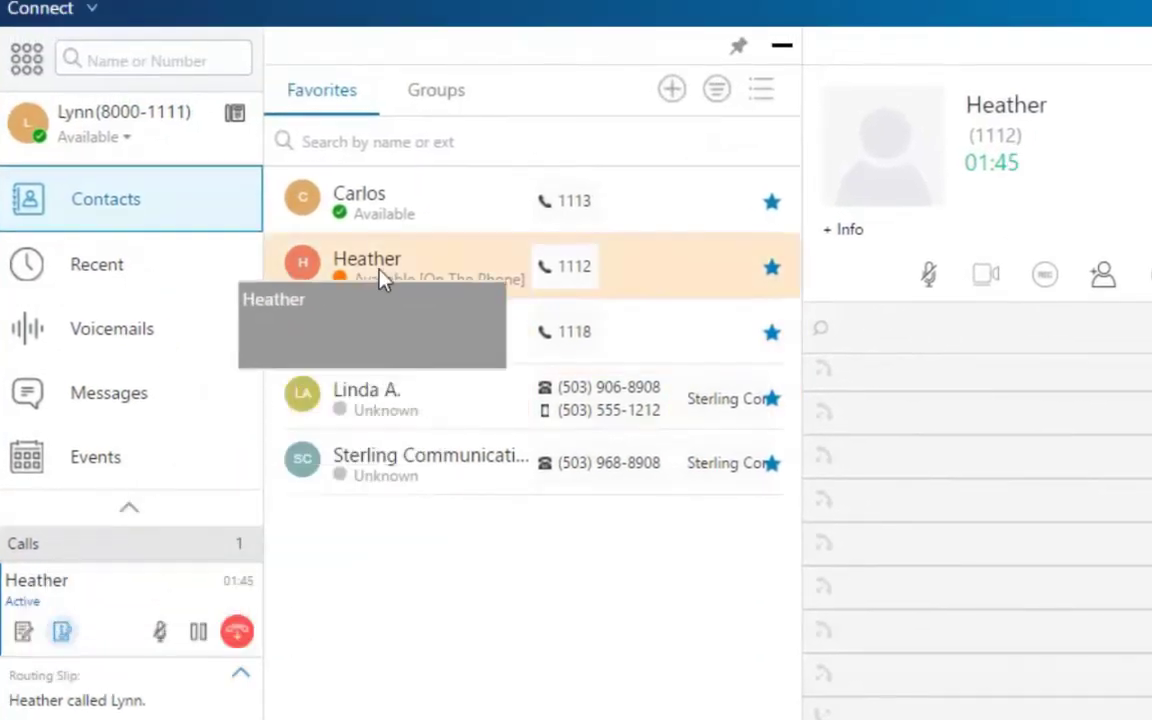
drag(380, 271, 435, 211)
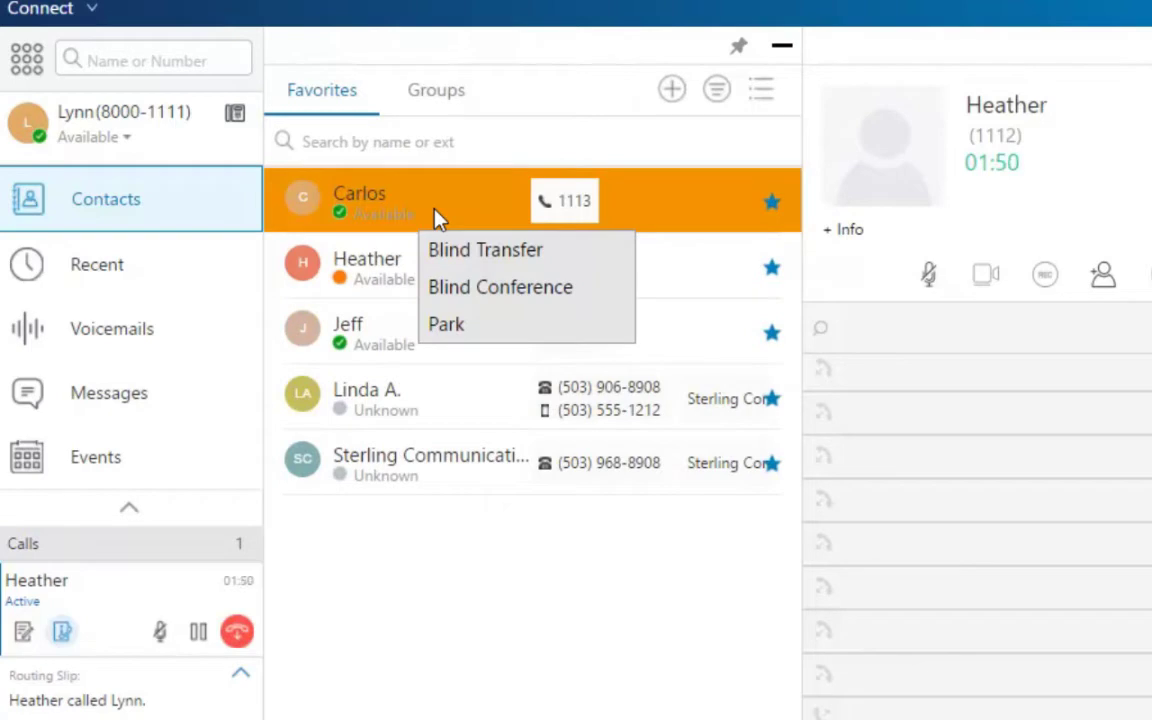
click(445, 260)
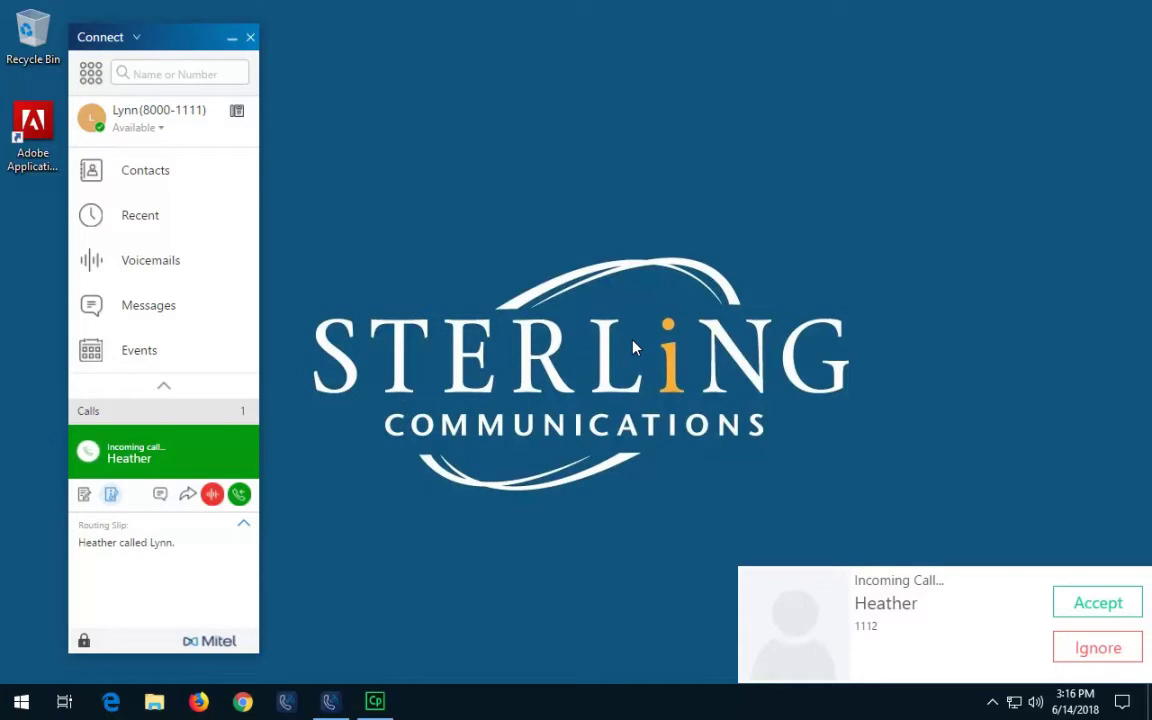
Transfer the still-ringing incoming call to the colleague found by a name search.
click(188, 500)
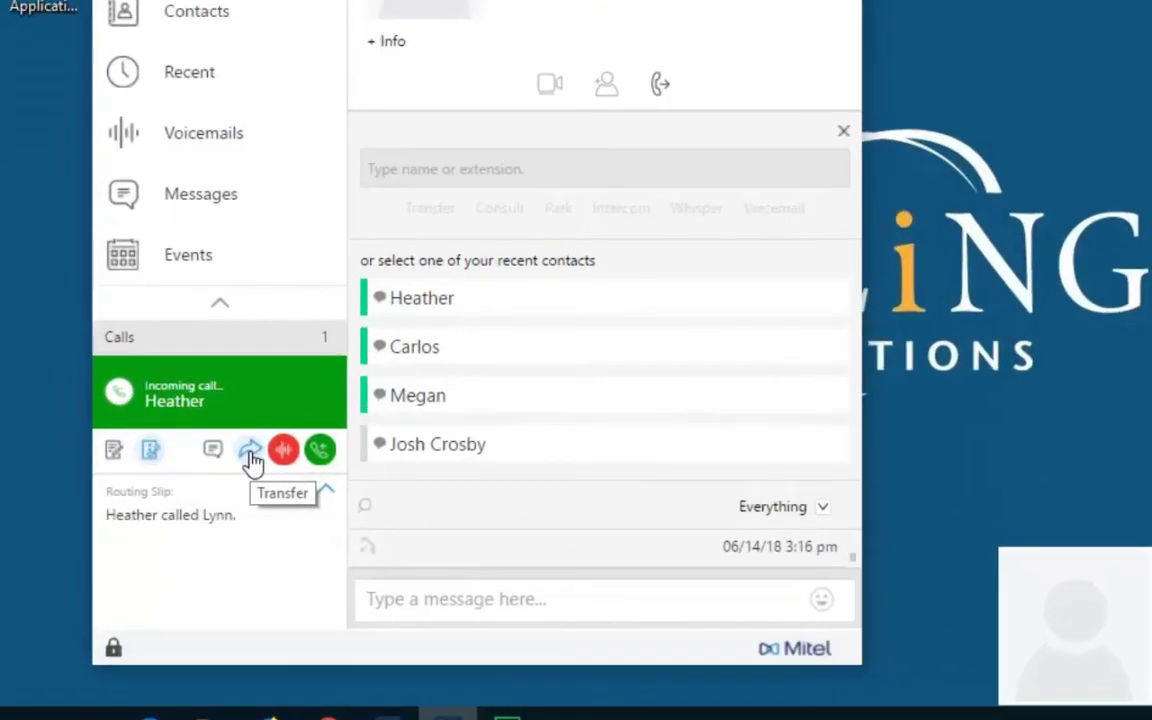
text(carlos)
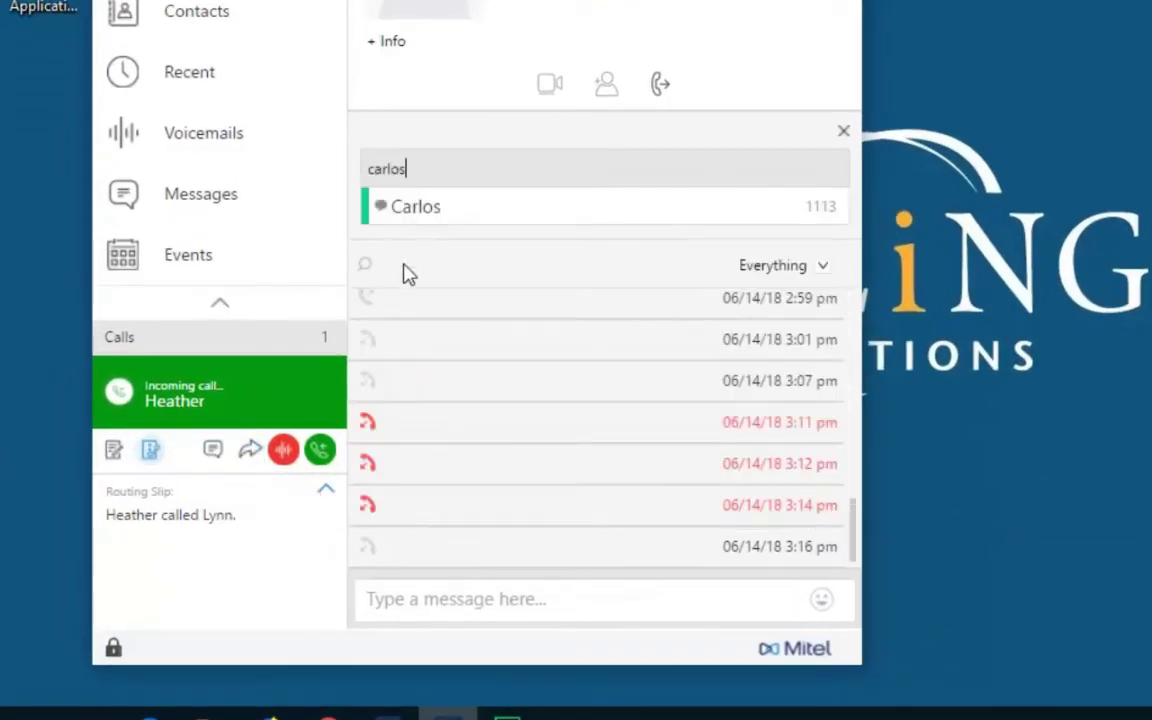
click(434, 219)
click(430, 210)
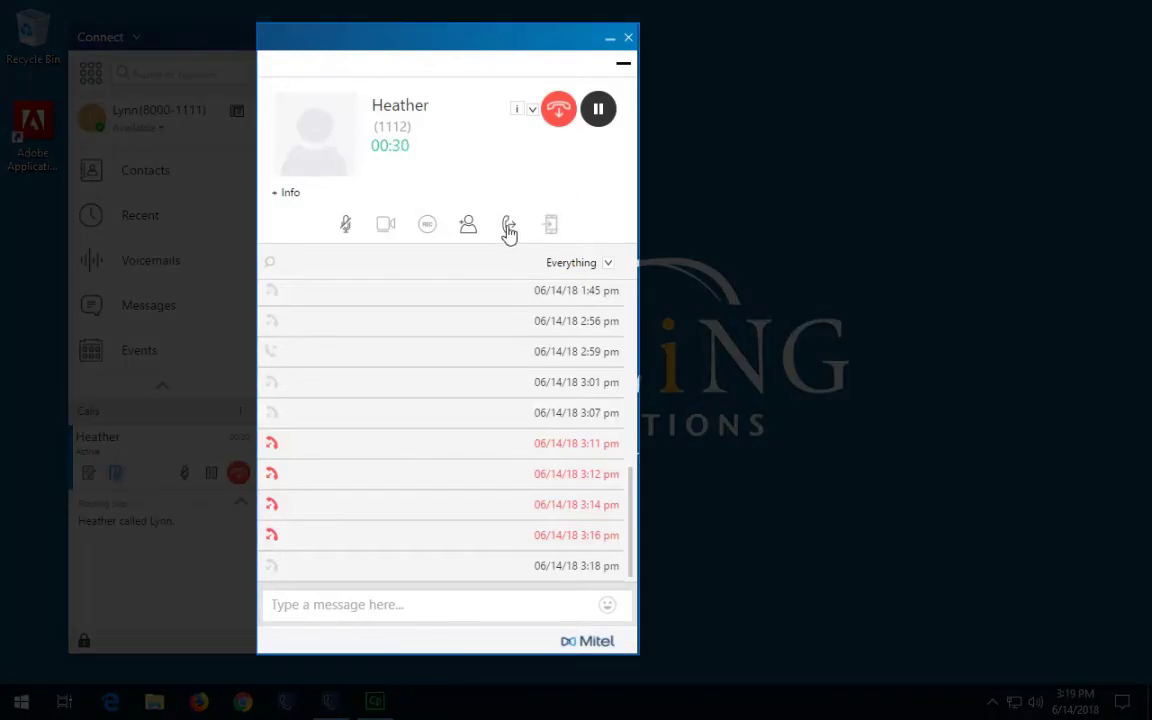
Transfer the active call to the colleague found by name, placing the caller on hold.
click(509, 229)
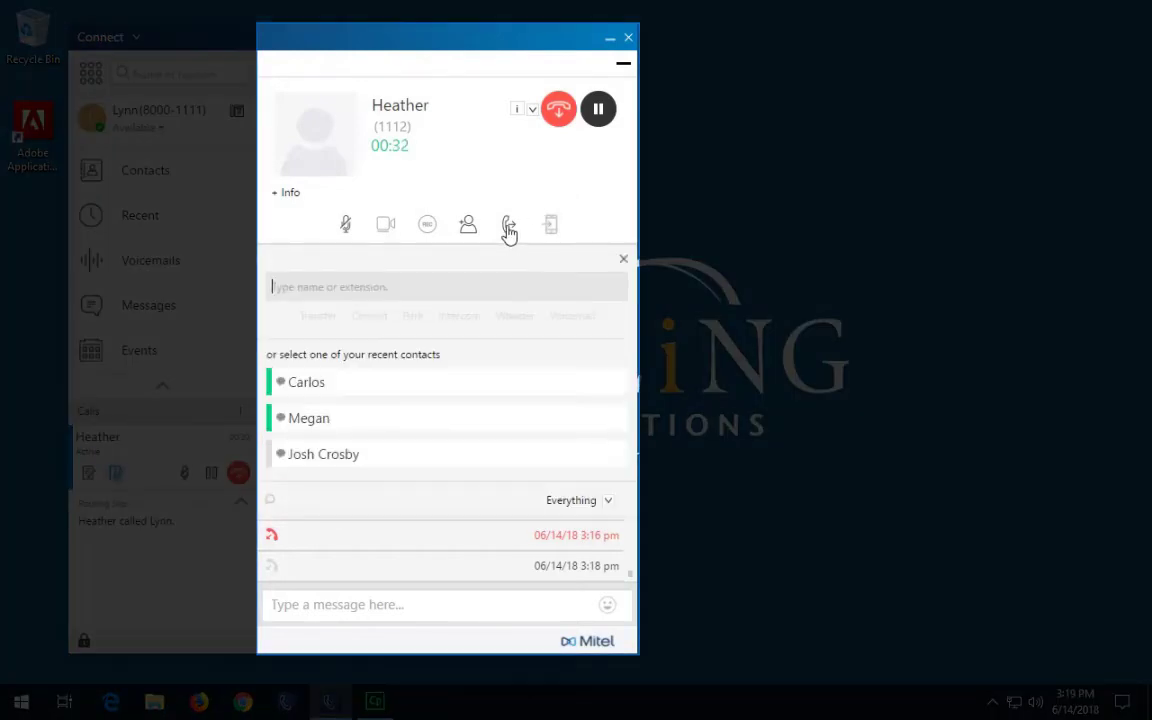
text(carlos)
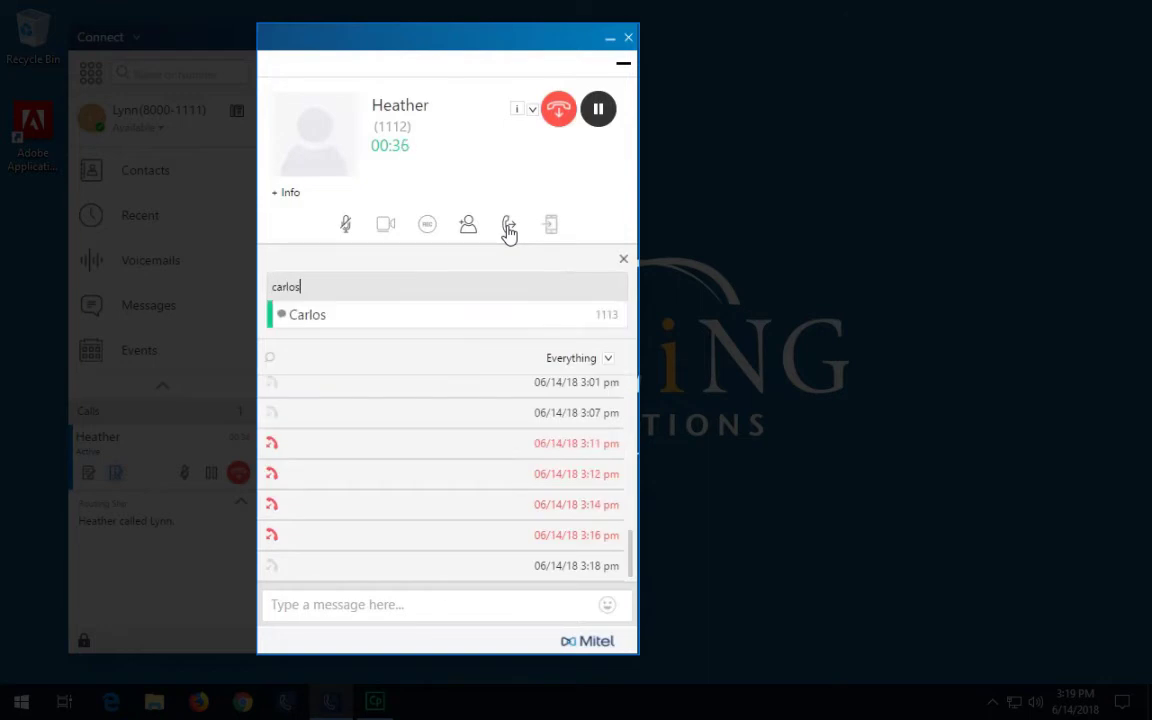
click(478, 330)
click(318, 316)
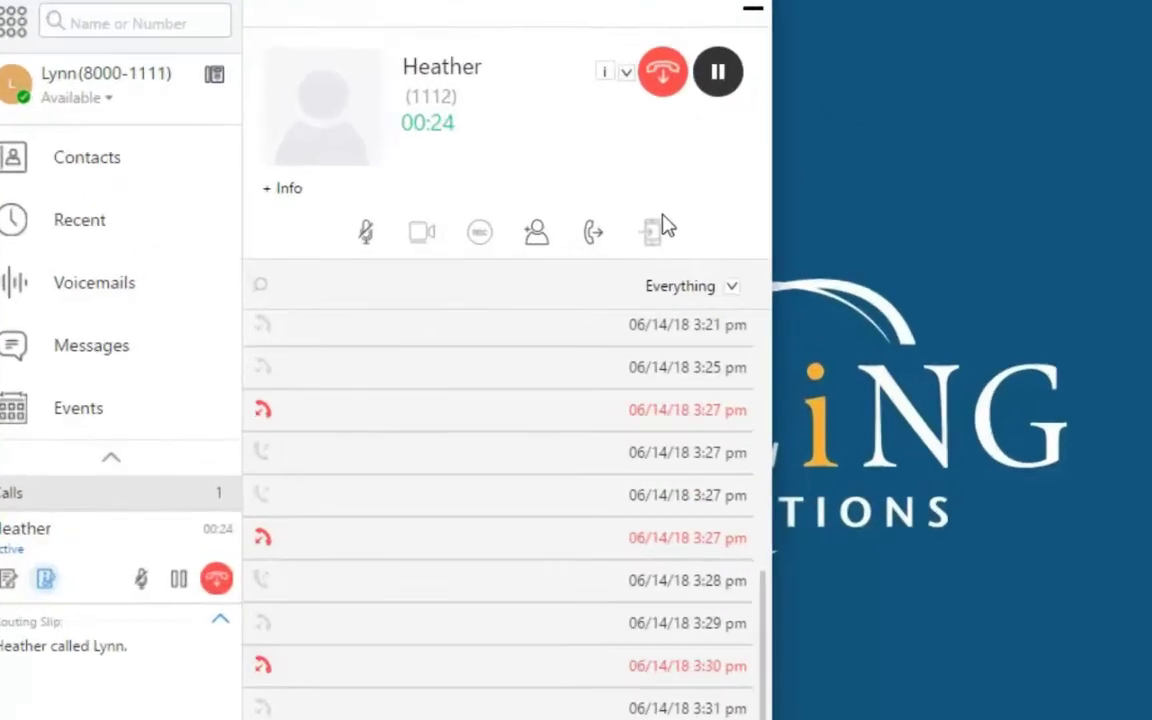
Search for the colleague by name and start a Consult call, holding the original caller.
click(645, 240)
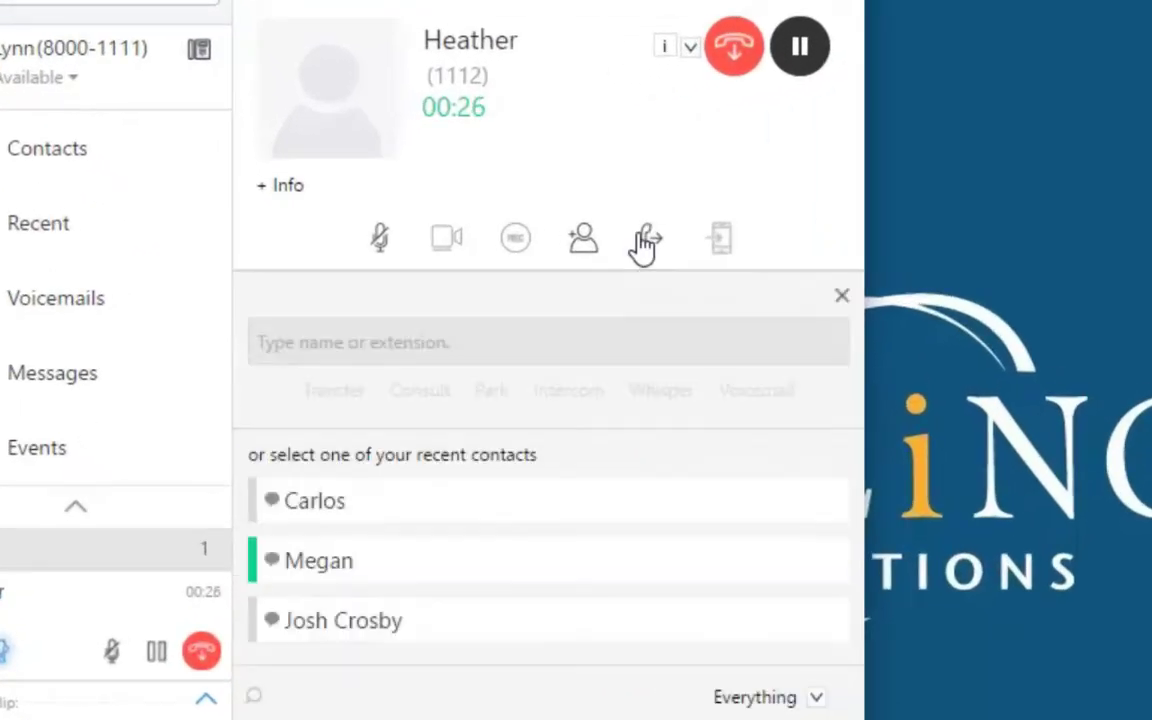
text(carlos)
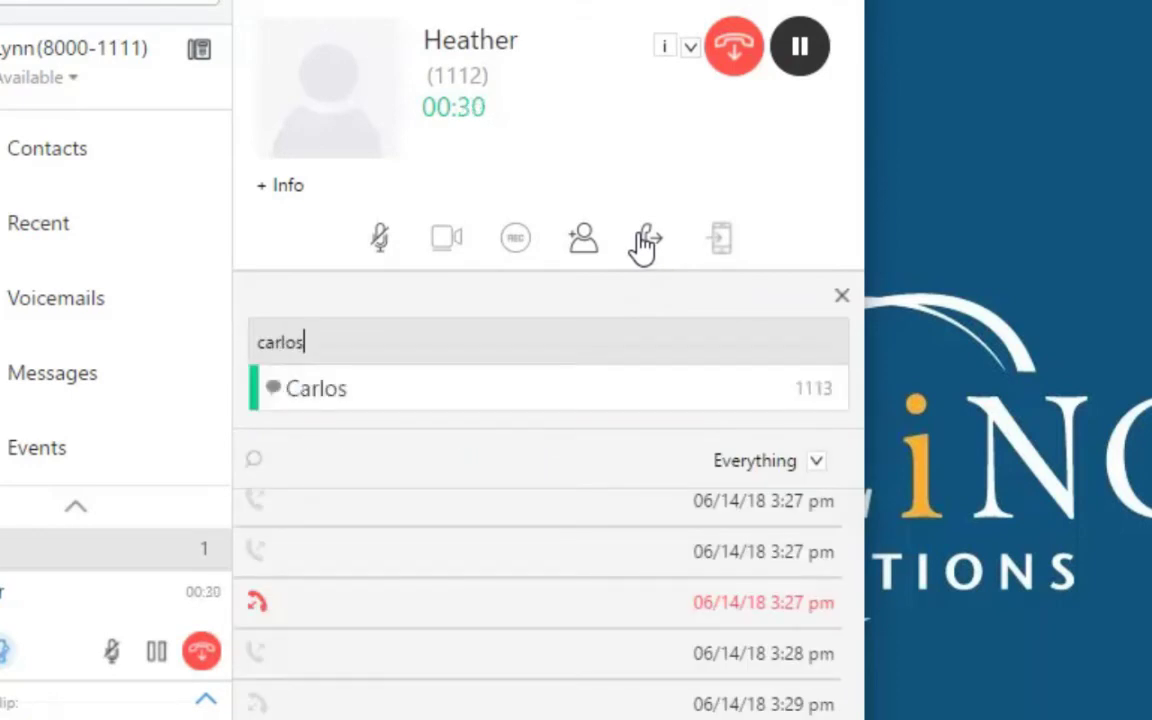
click(556, 390)
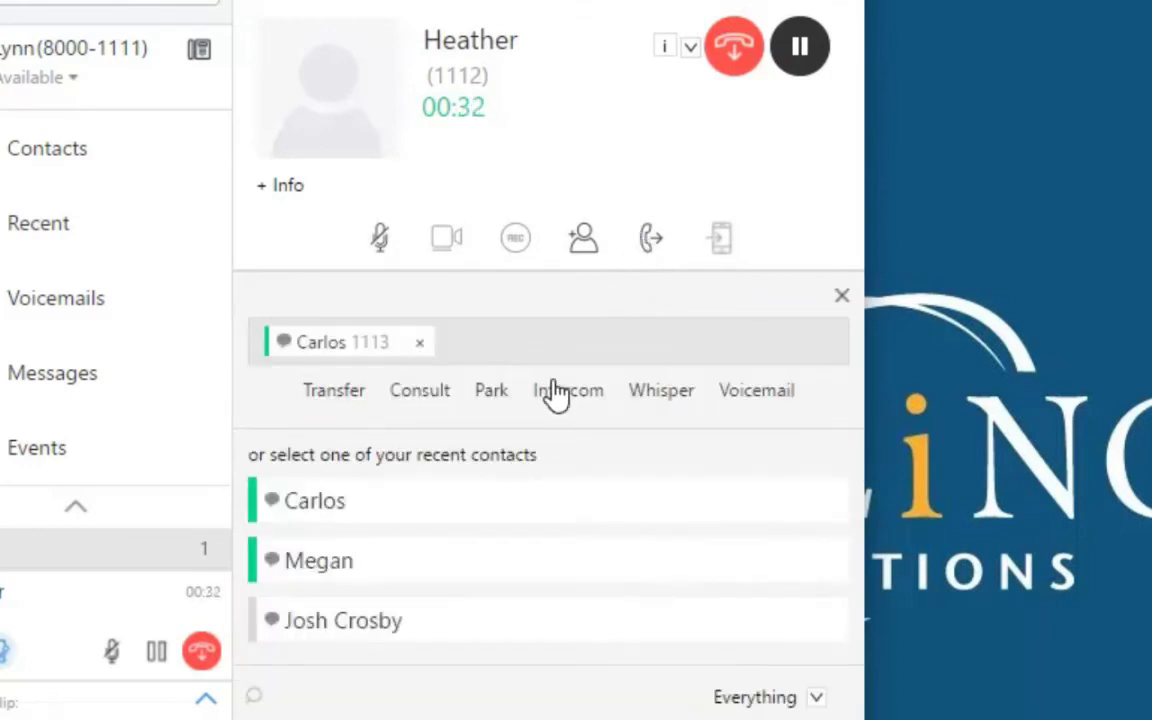
click(434, 396)
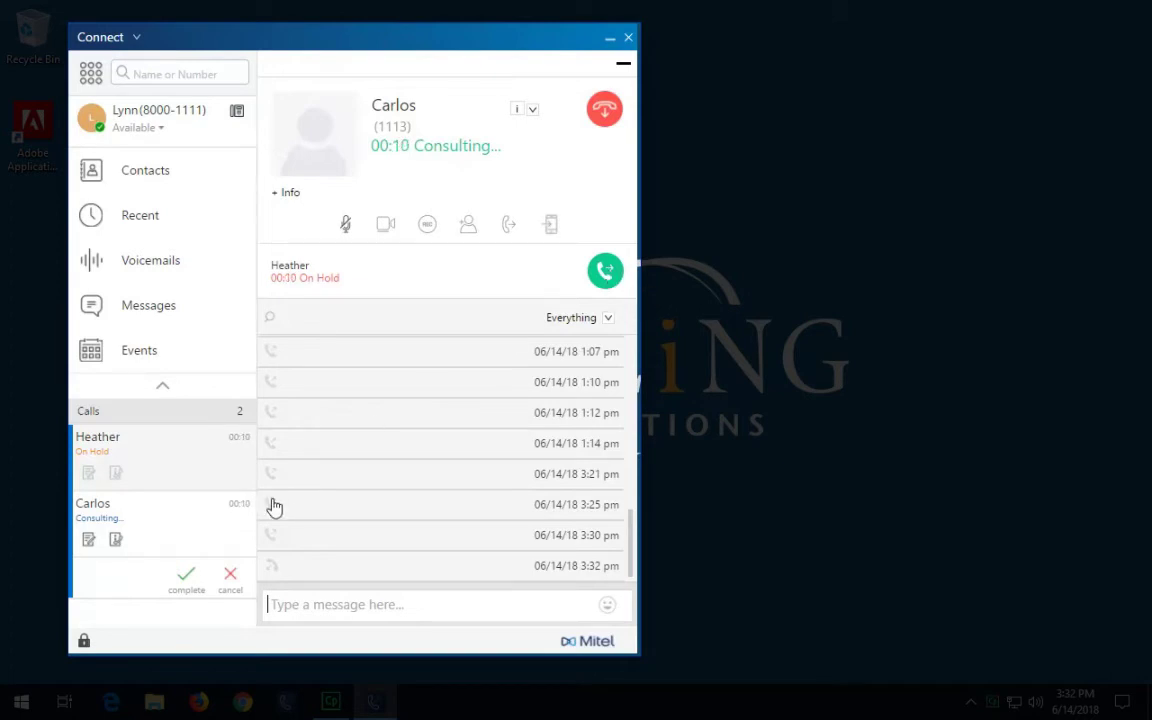
Complete the consulted transfer with the green check.
click(186, 577)
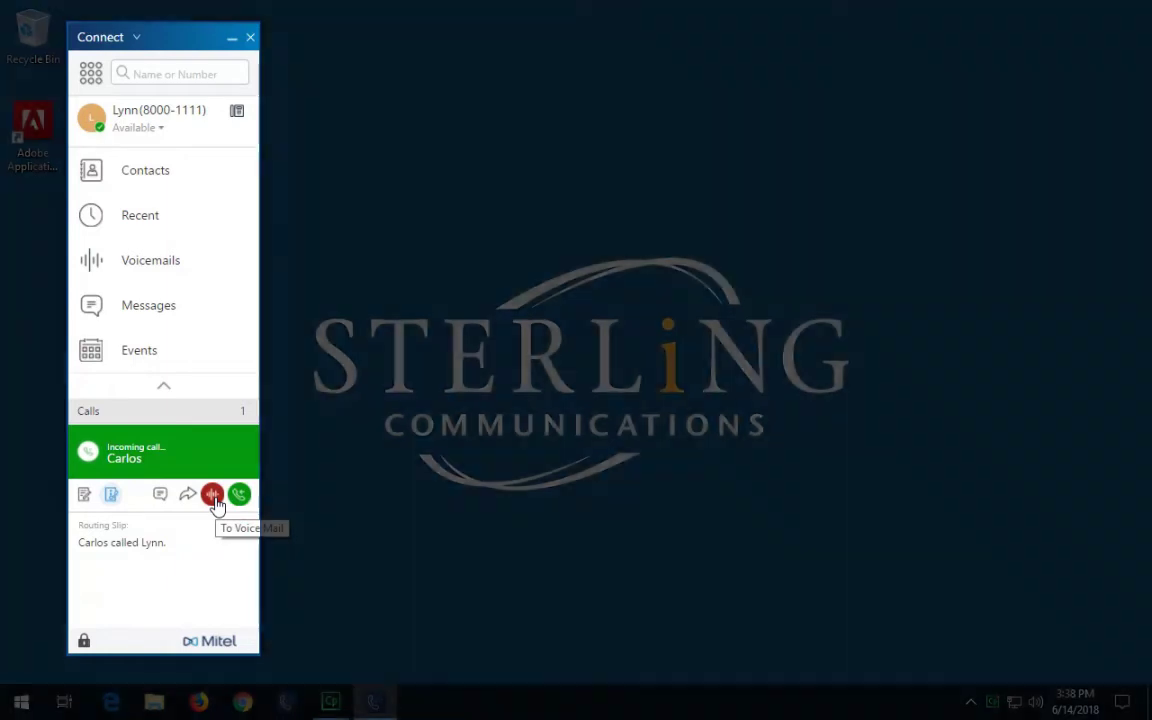
Send the new incoming call straight to voicemail.
click(217, 500)
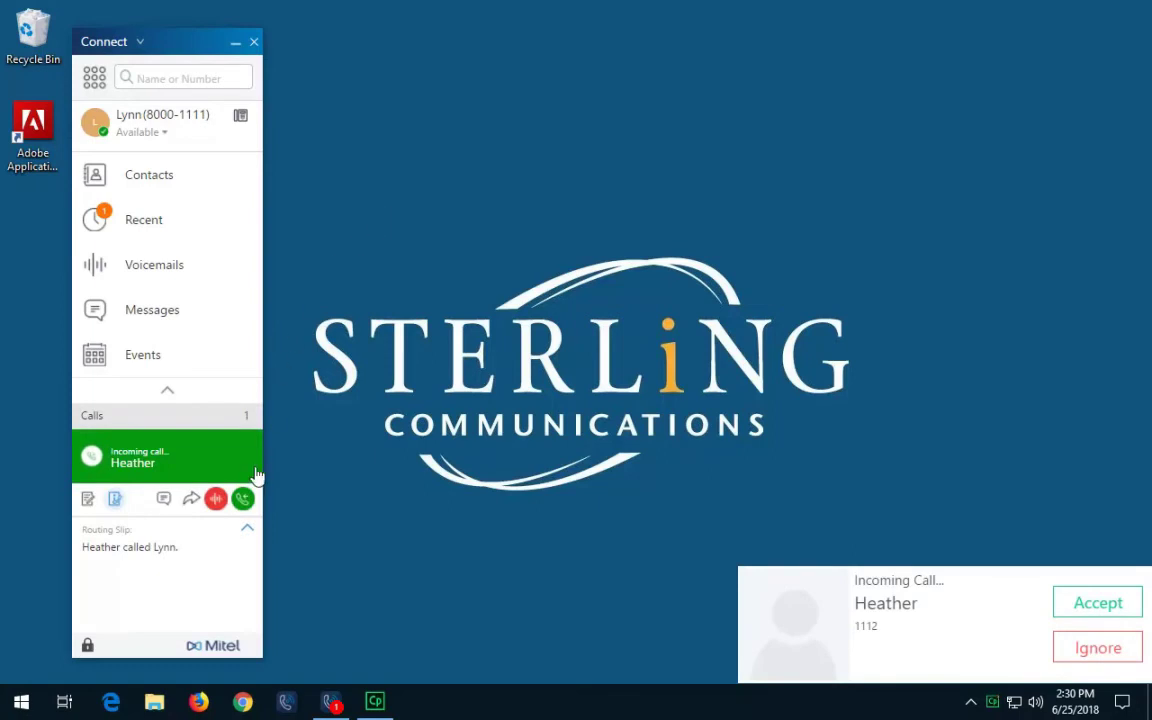
Accept the incoming call and transfer it to the voicemail of a colleague from recent contacts.
click(242, 499)
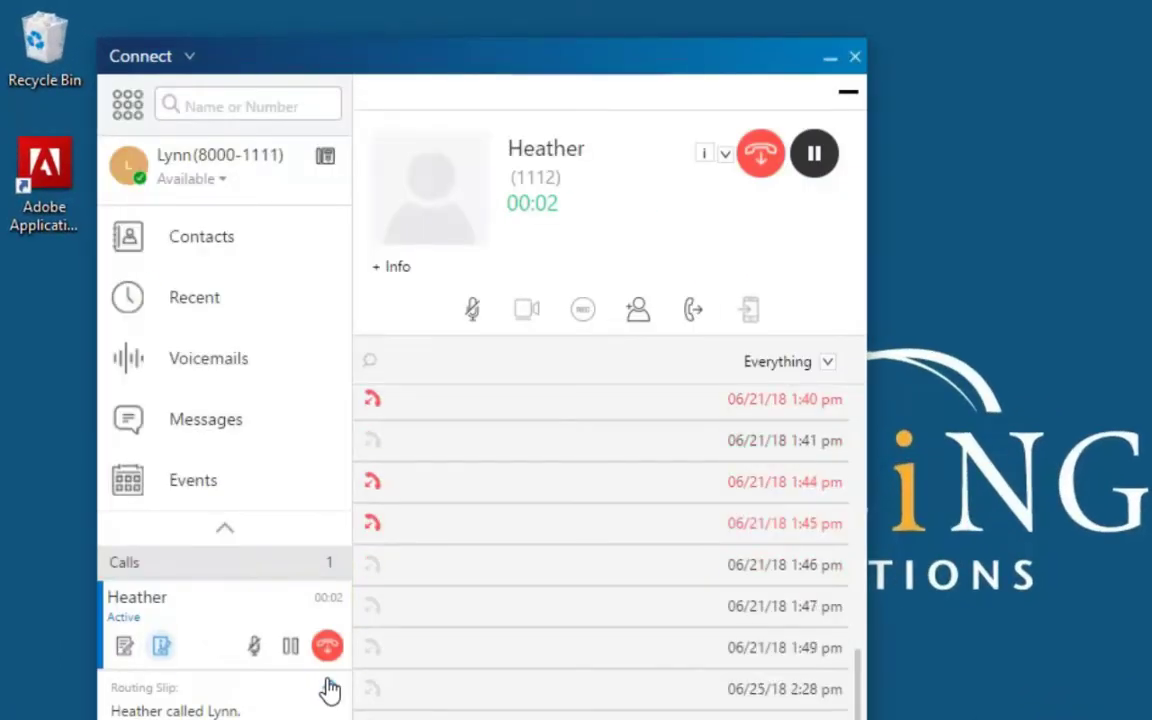
click(690, 316)
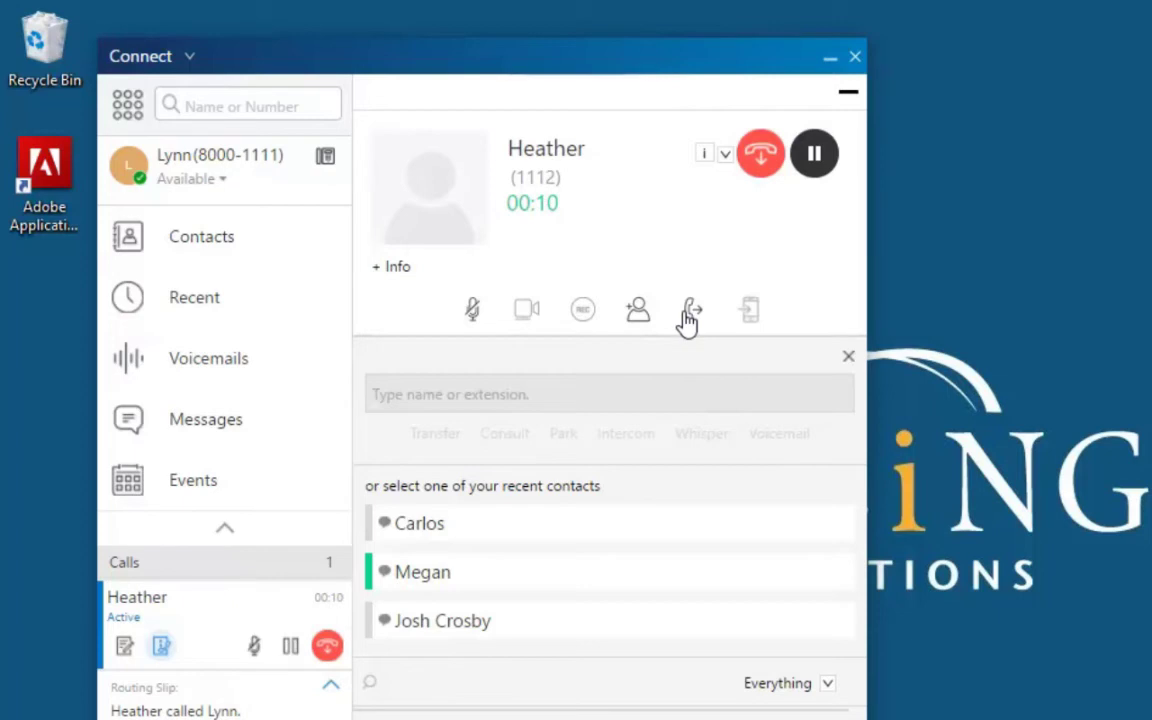
click(487, 578)
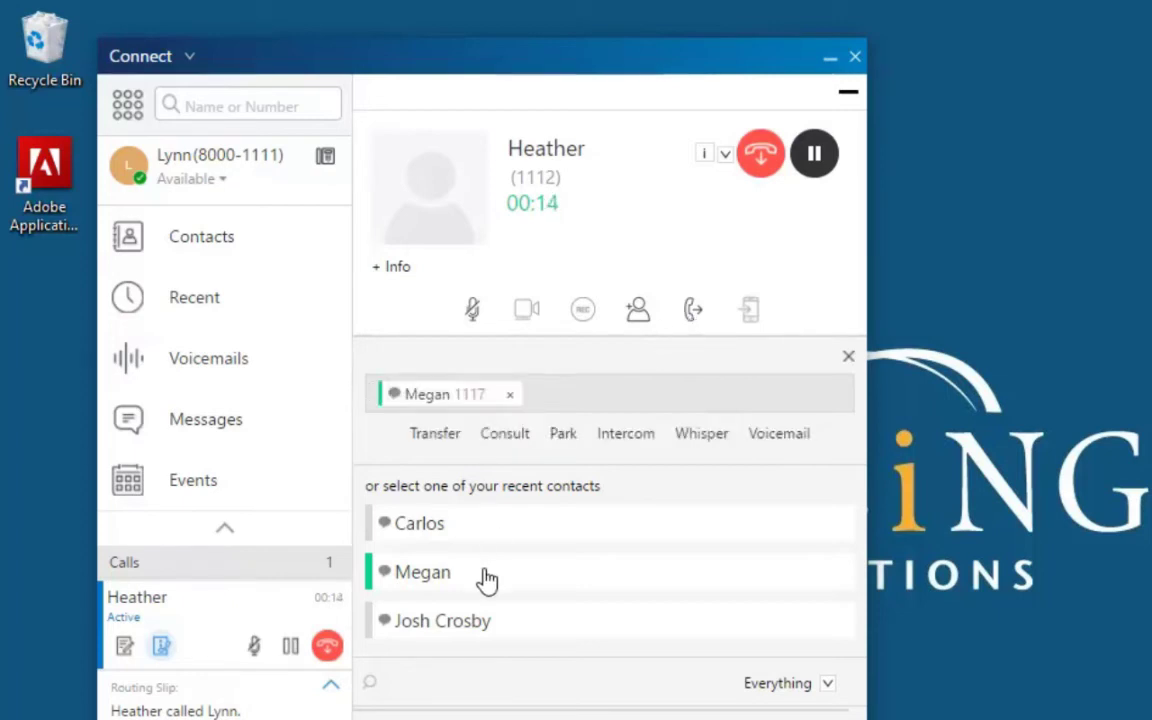
click(779, 434)
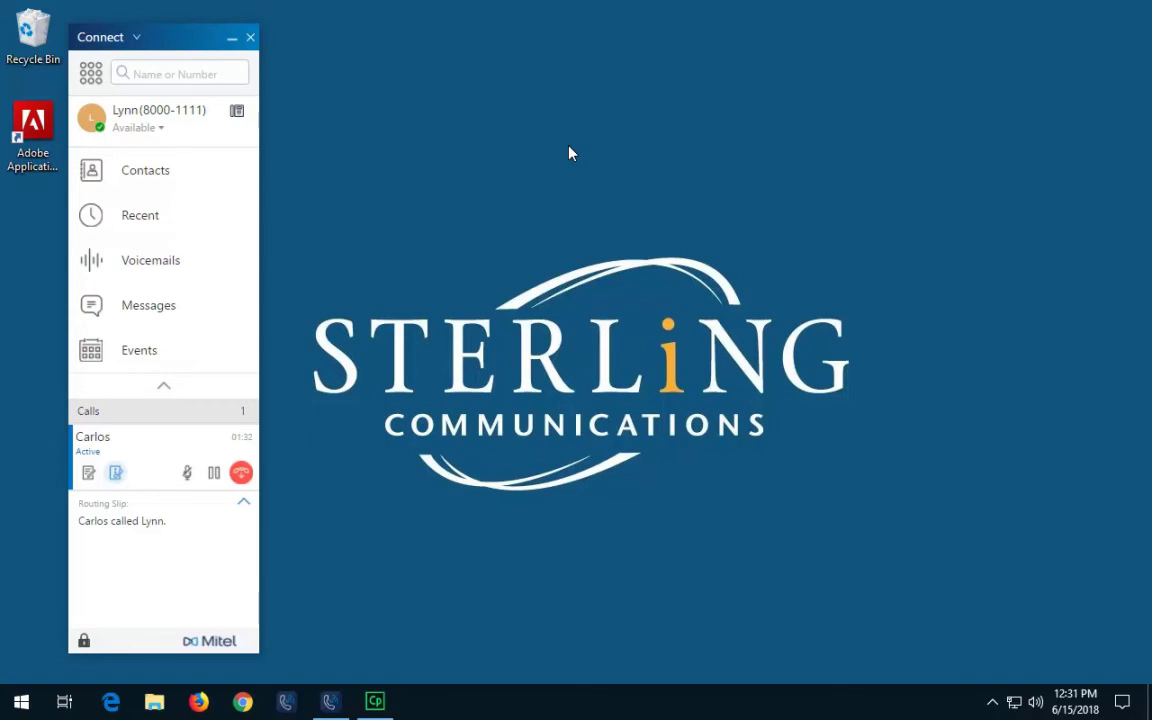
Park the caller's active call at the colleague's extension found by a name search.
click(157, 474)
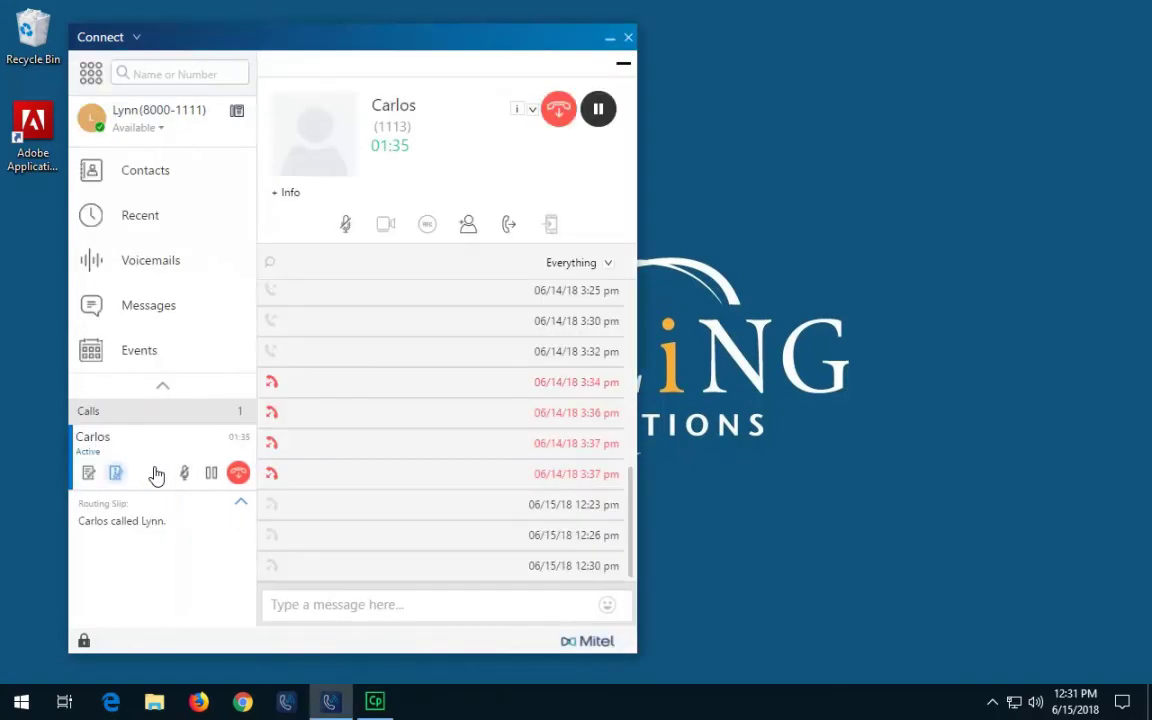
click(511, 222)
text(h)
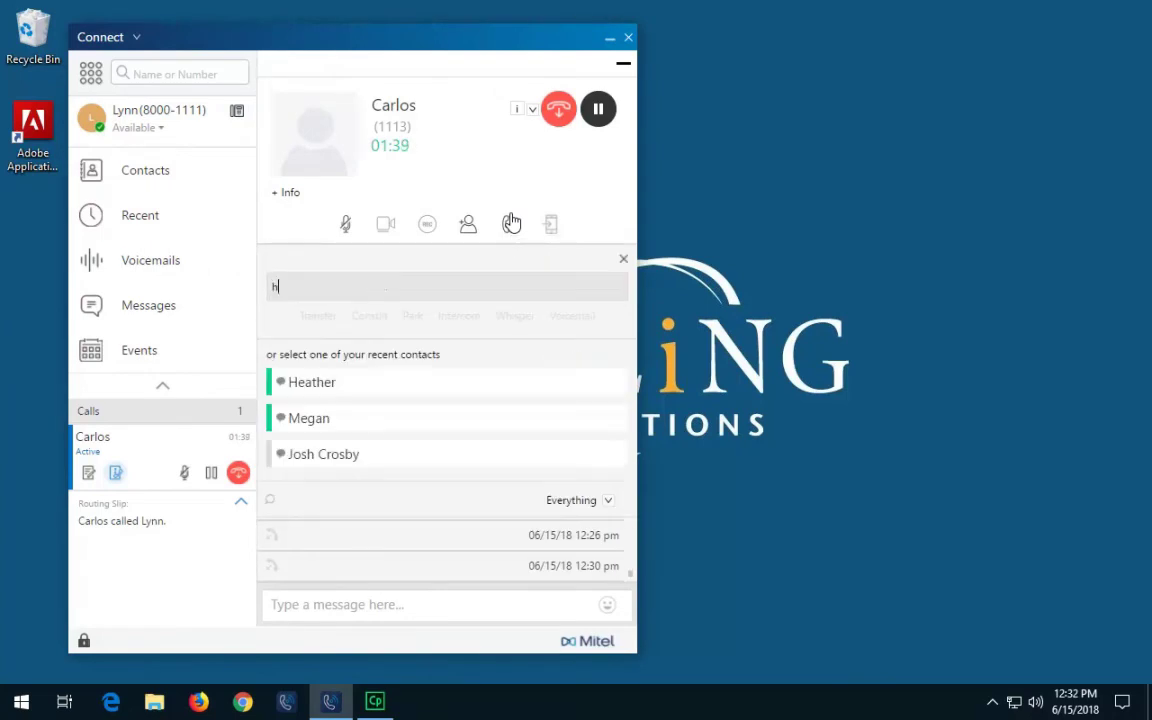
text(eather)
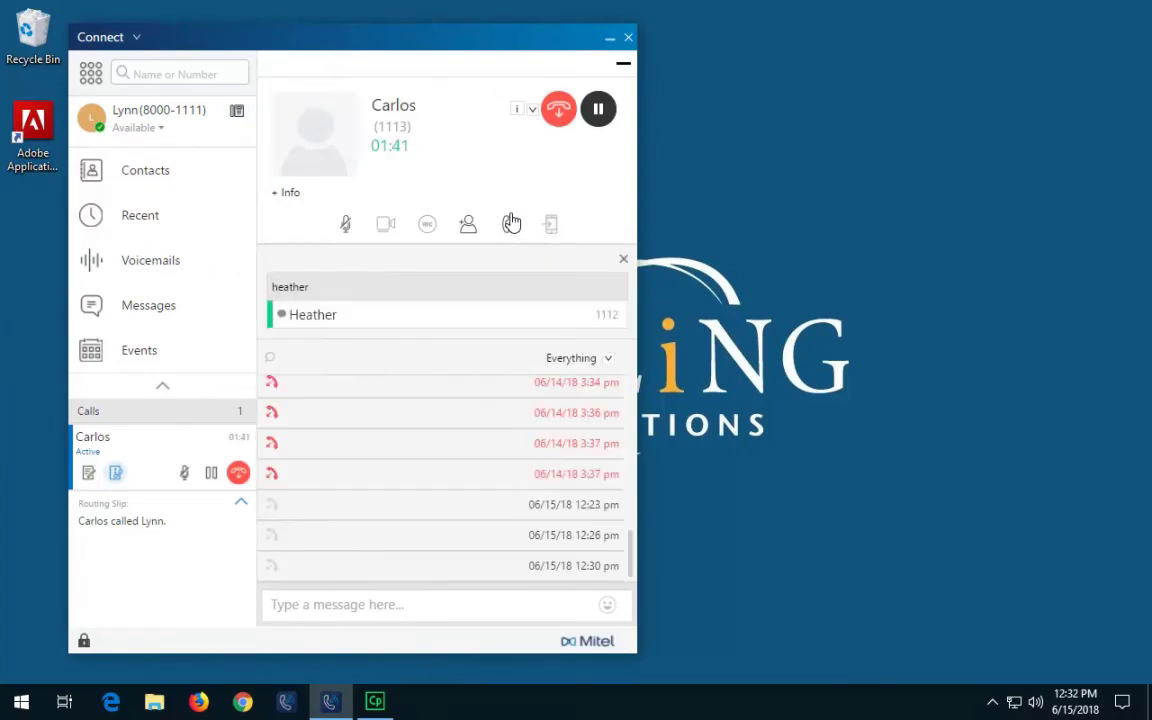
click(463, 316)
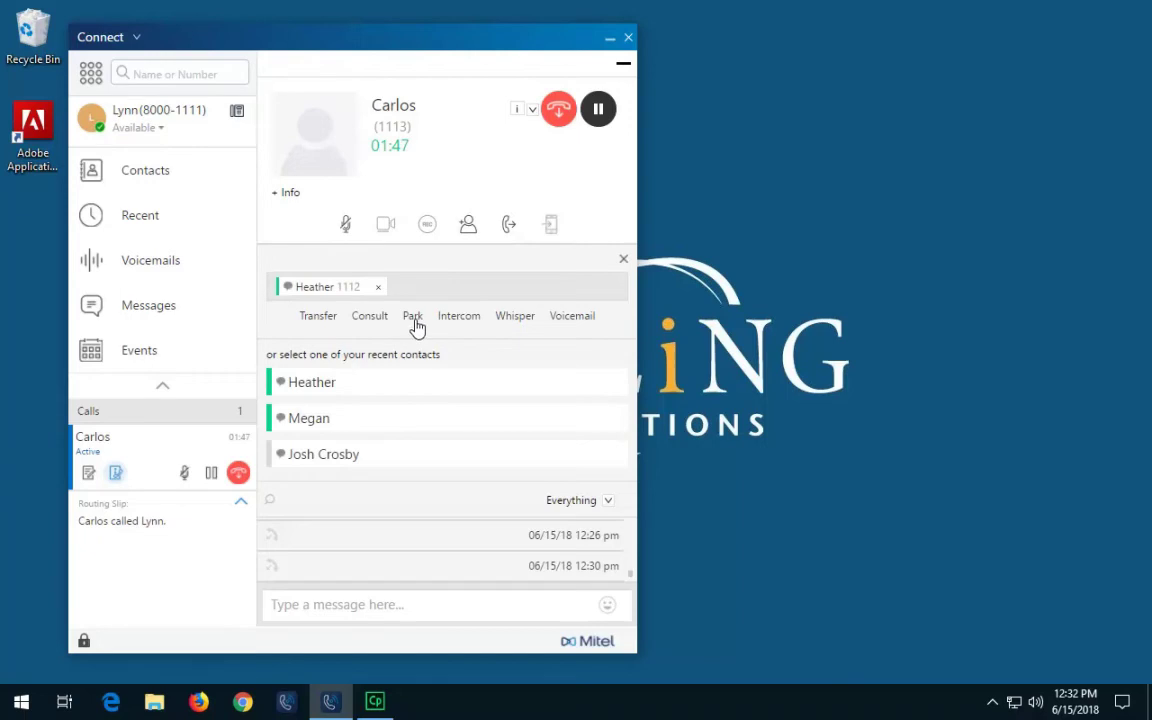
click(413, 317)
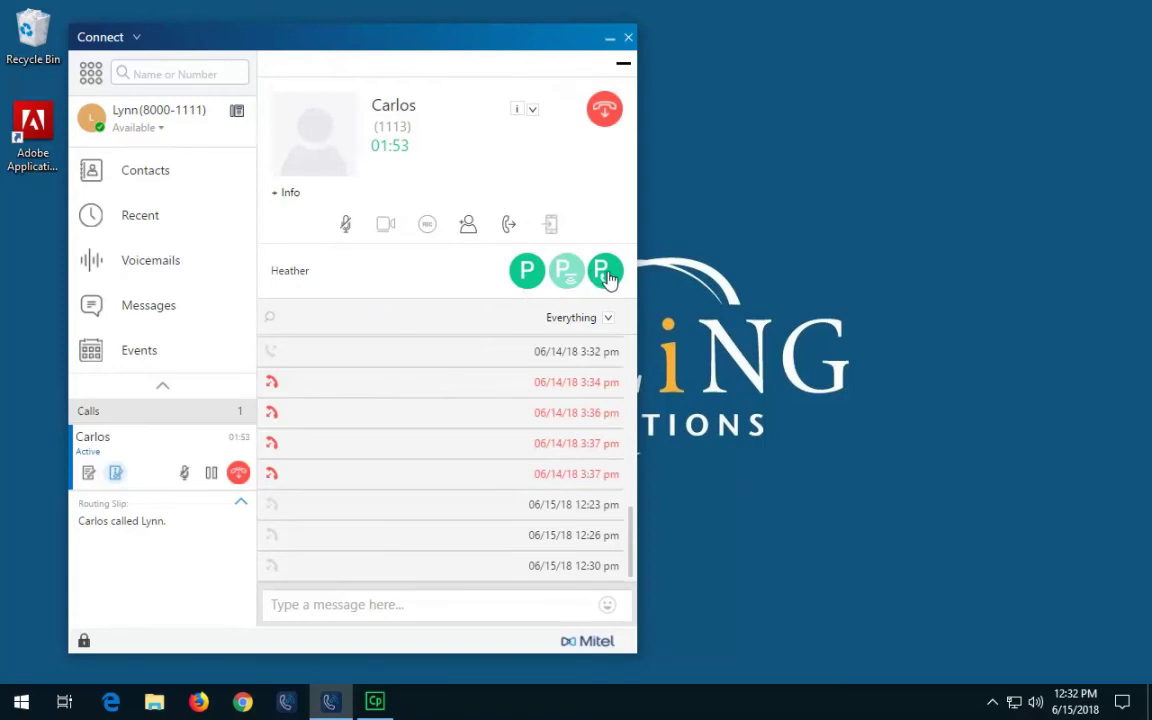
click(527, 271)
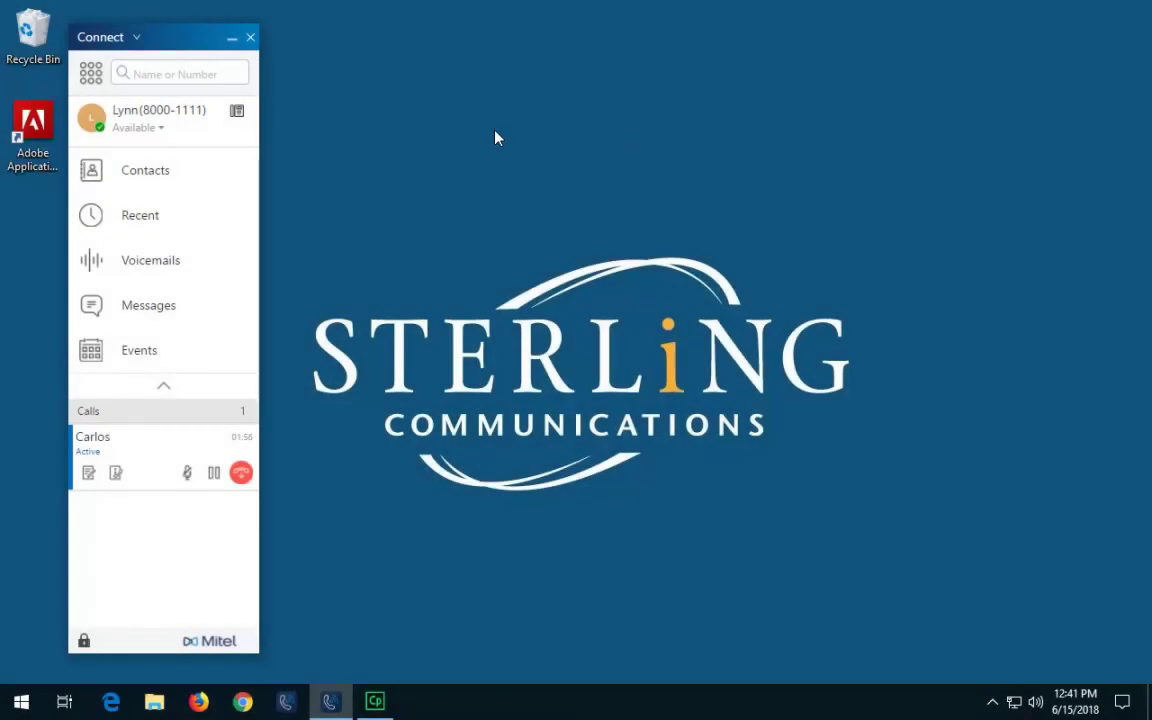
Search 'hea', drop the active call on the colleague's result, and choose Park.
click(195, 69)
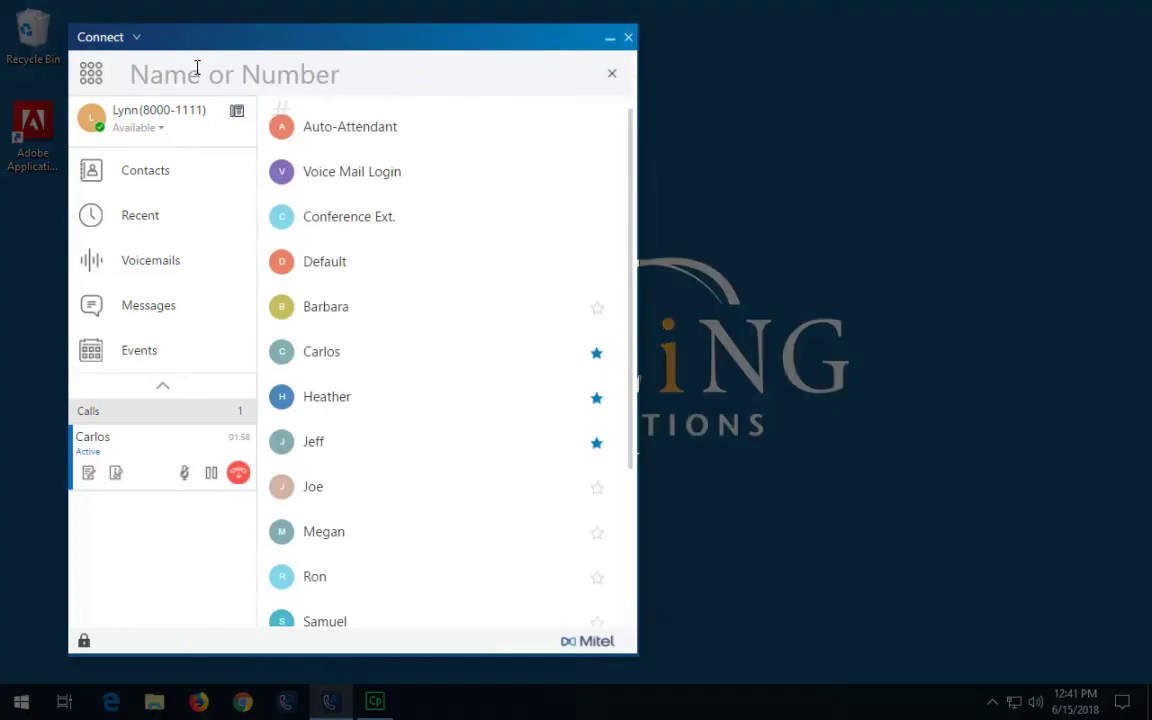
text(hea)
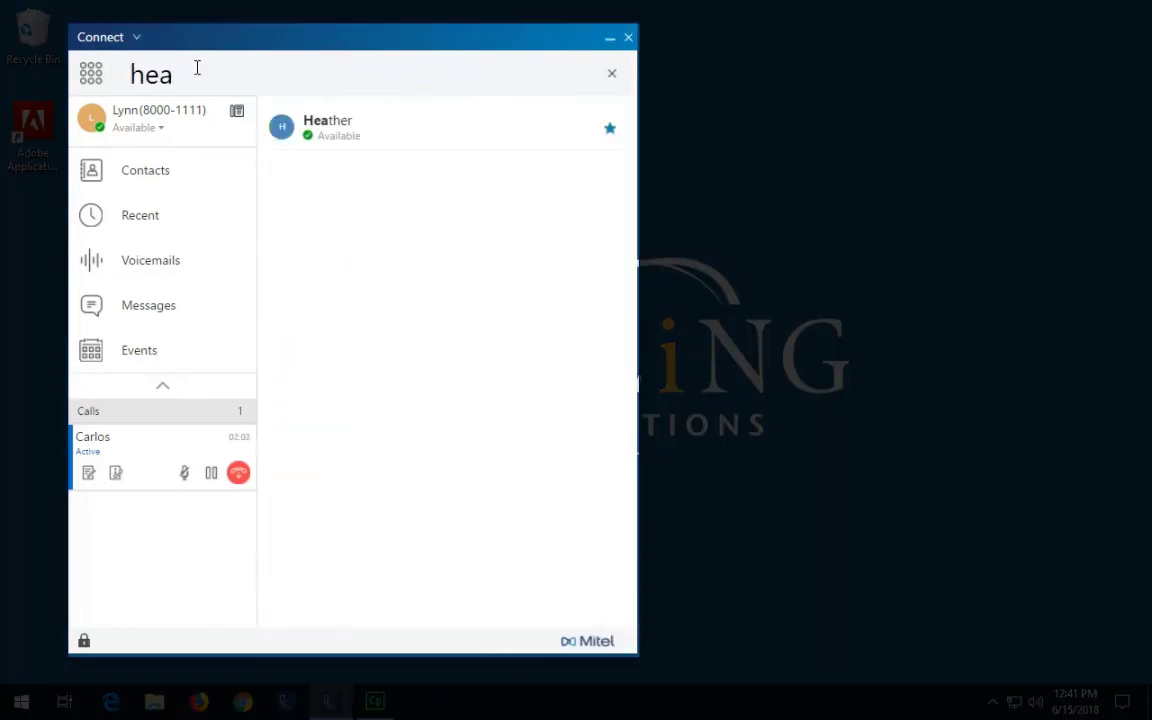
drag(141, 465, 394, 121)
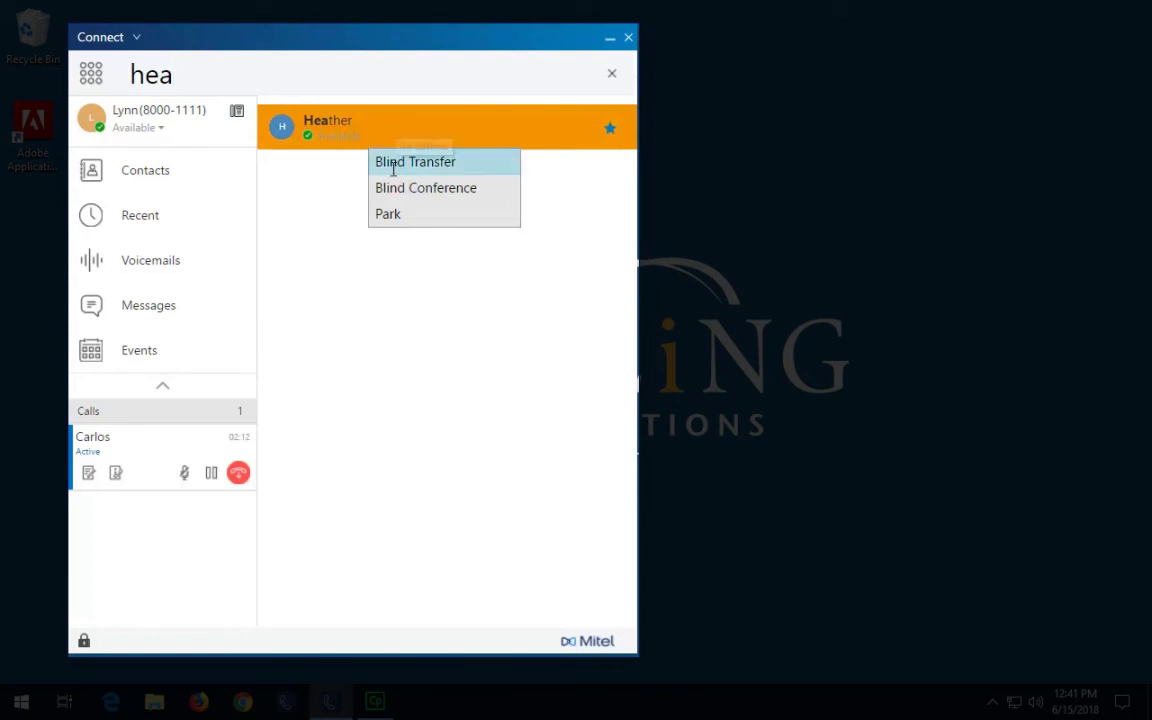
click(391, 214)
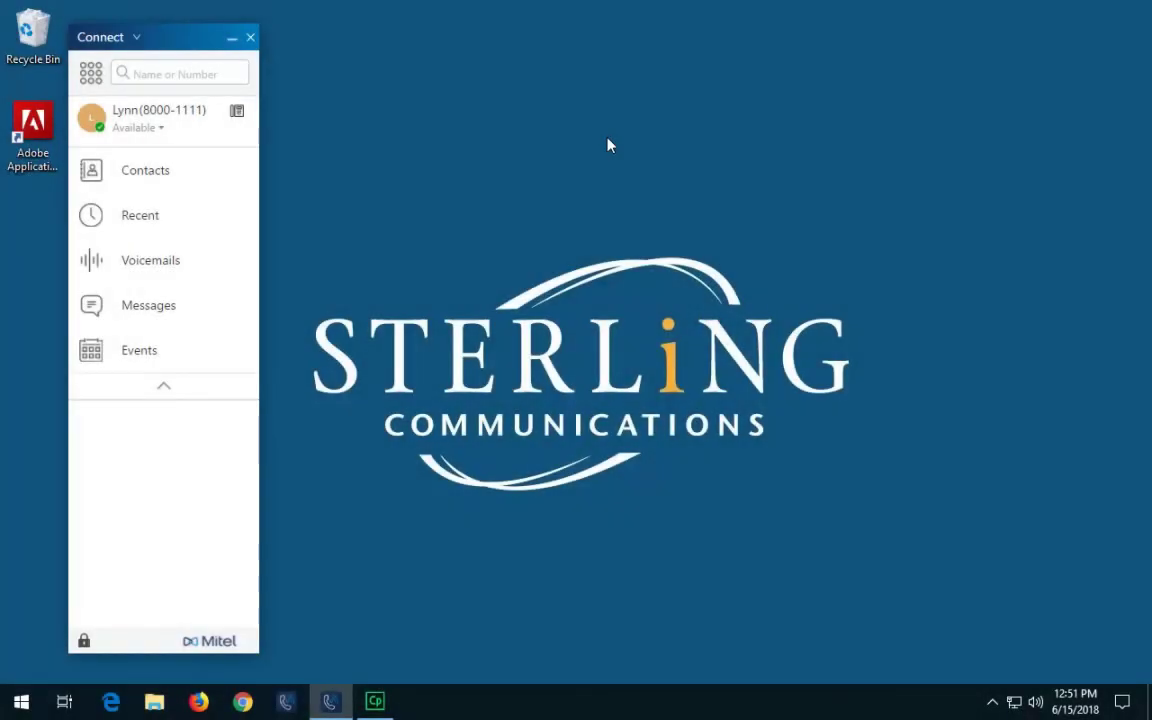
In Contacts, pick up the call parked under the colleague's orange P icon.
click(180, 178)
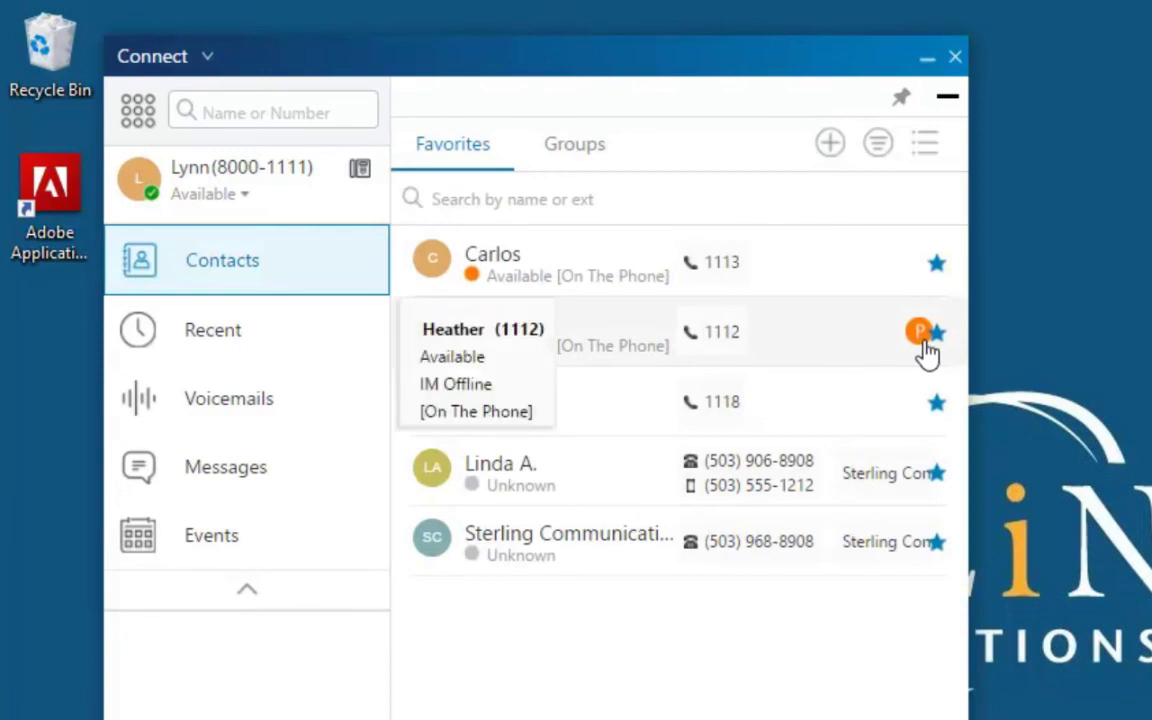
mouse_move(925, 352)
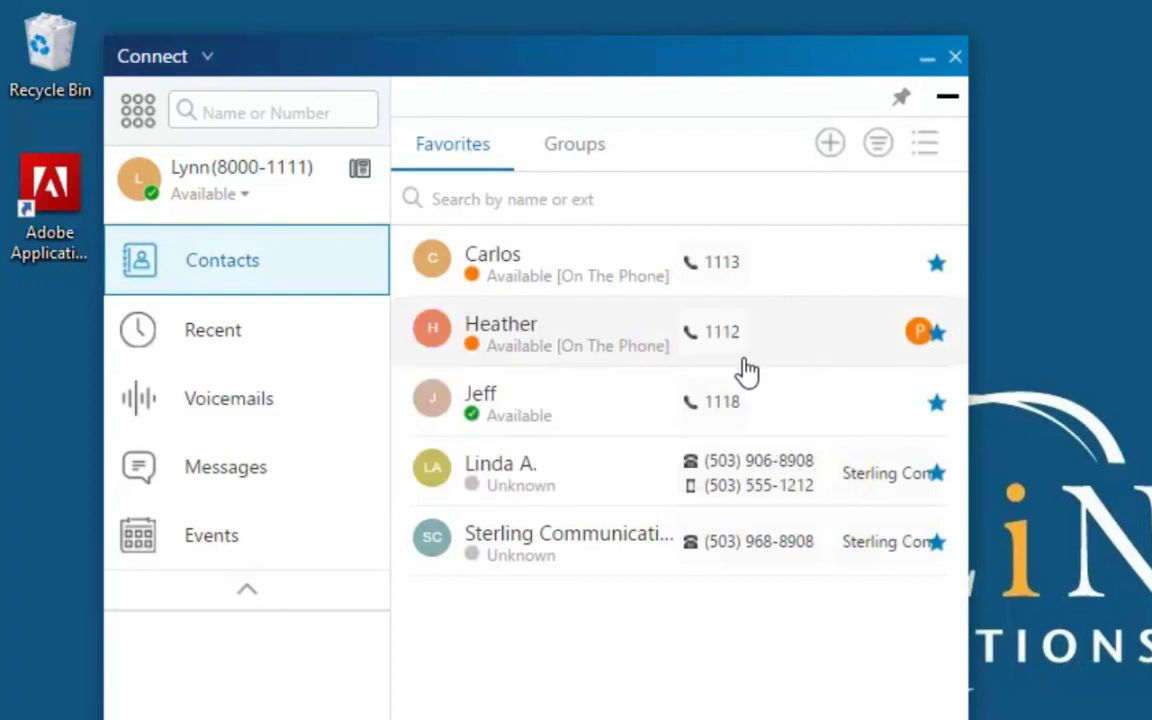
mouse_move(612, 352)
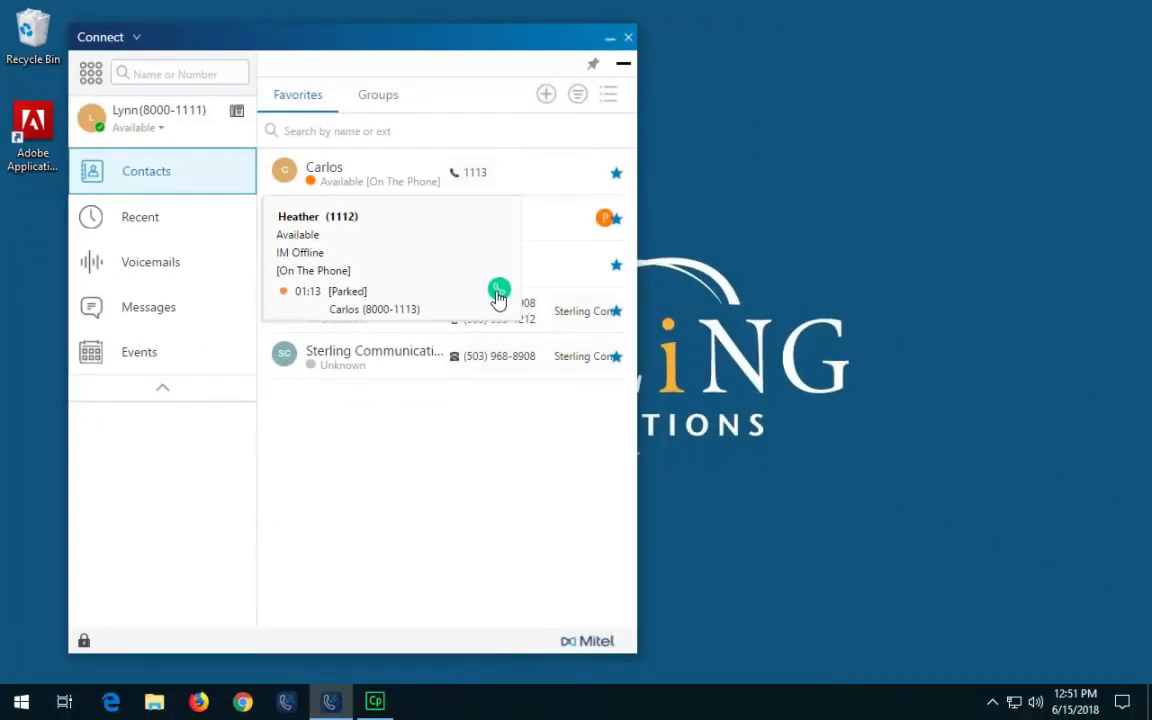
click(733, 427)
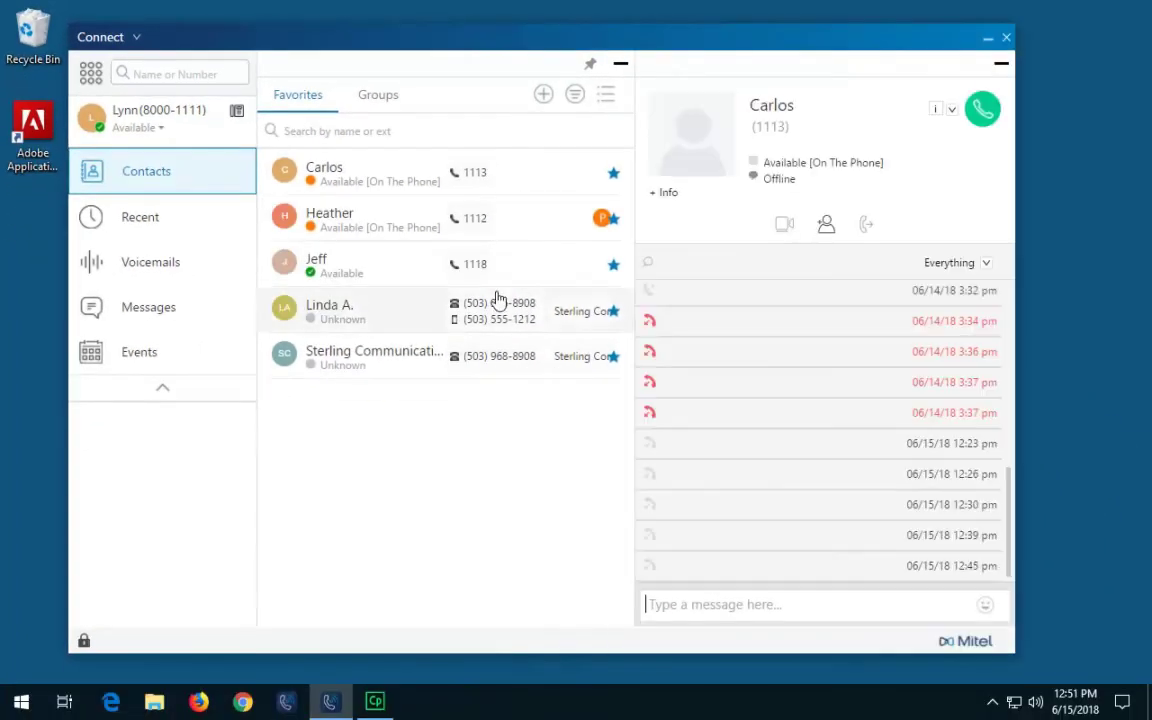
mouse_move(497, 299)
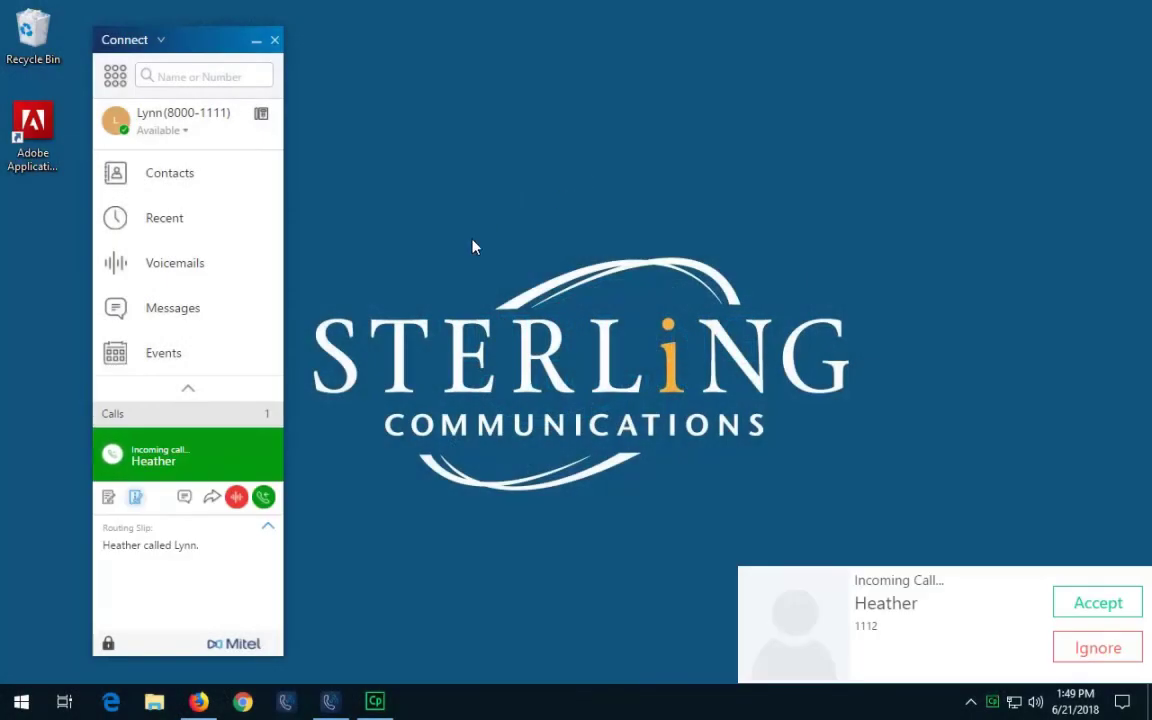
Answer the incoming call and start an Intercom transfer to a recent contact while the caller holds.
click(262, 498)
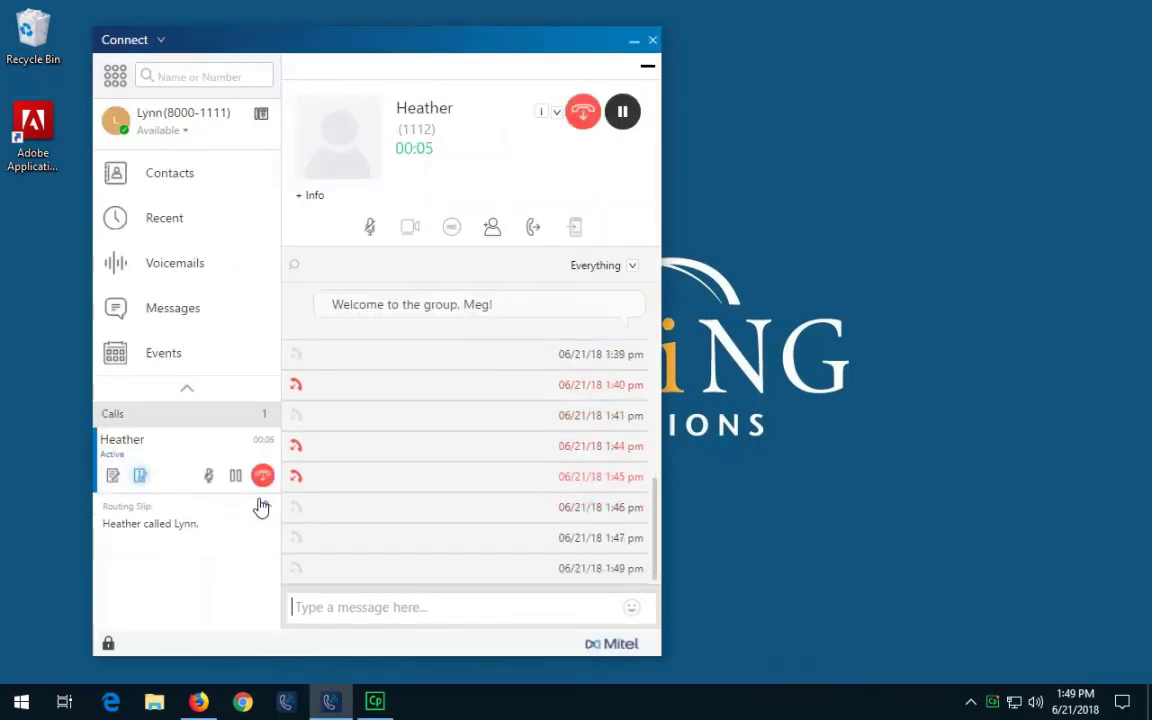
click(532, 230)
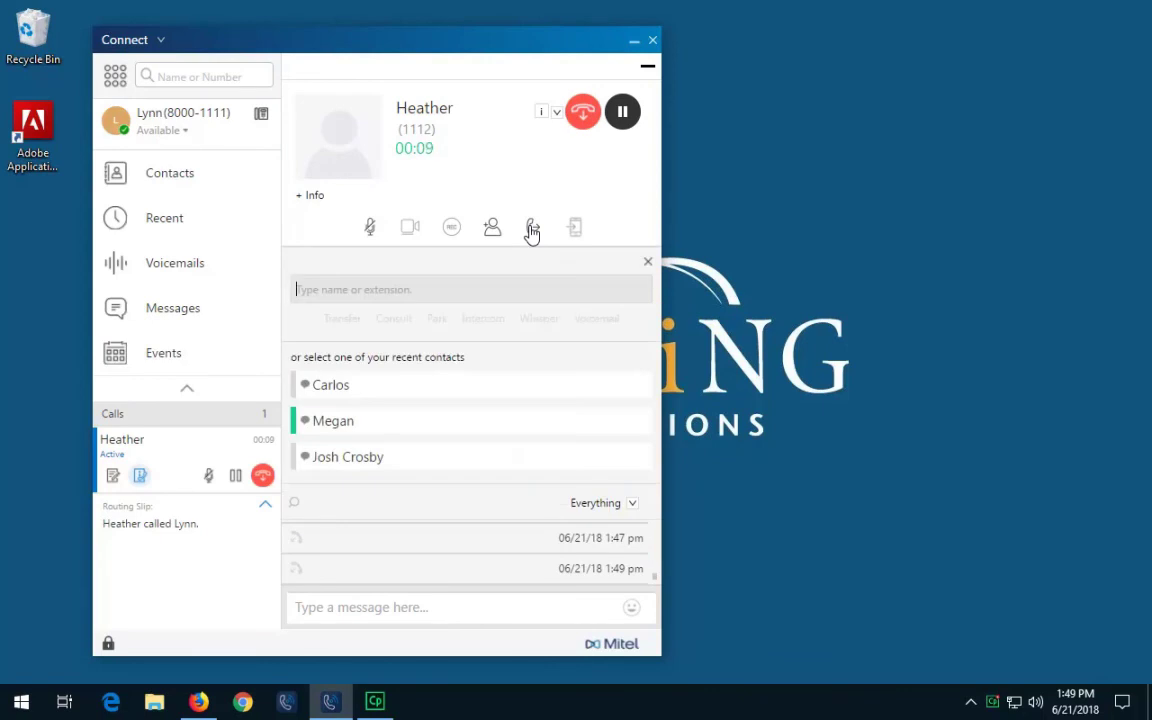
click(398, 393)
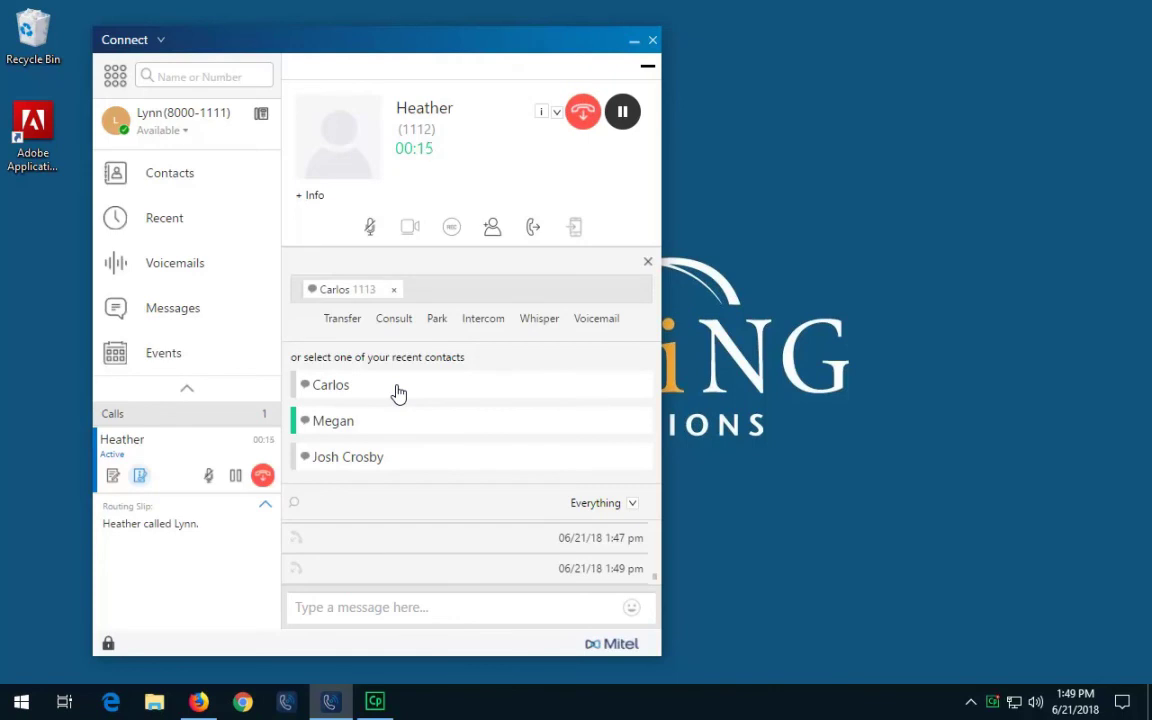
click(496, 328)
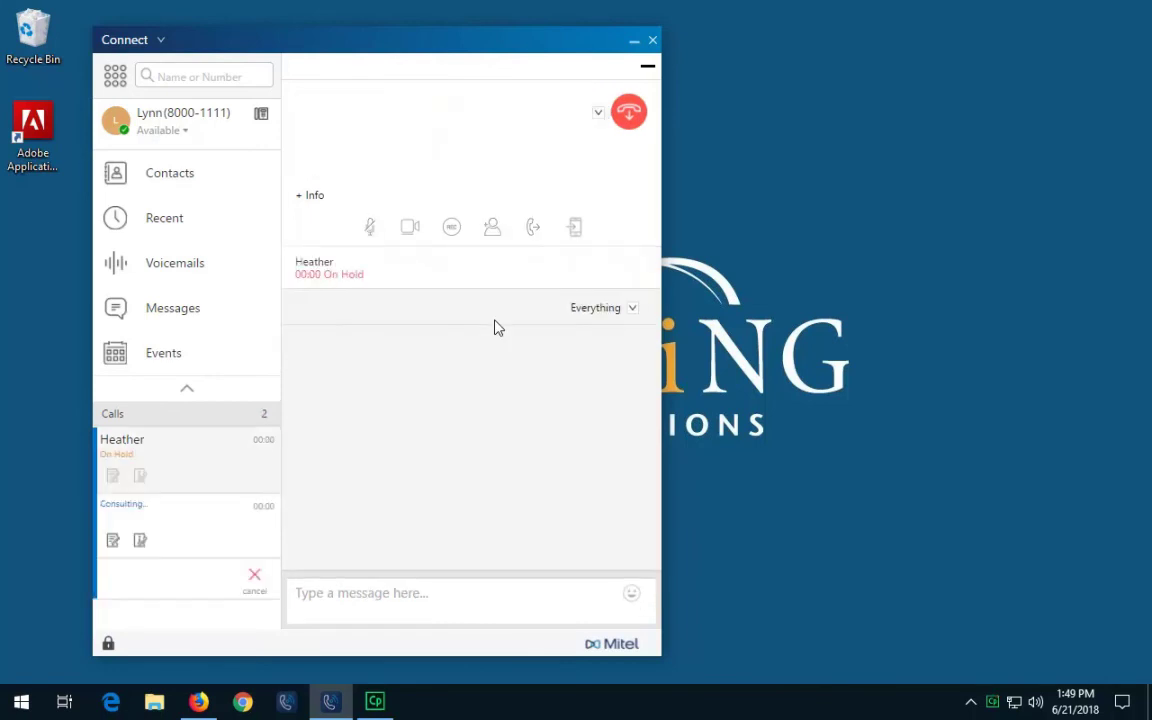